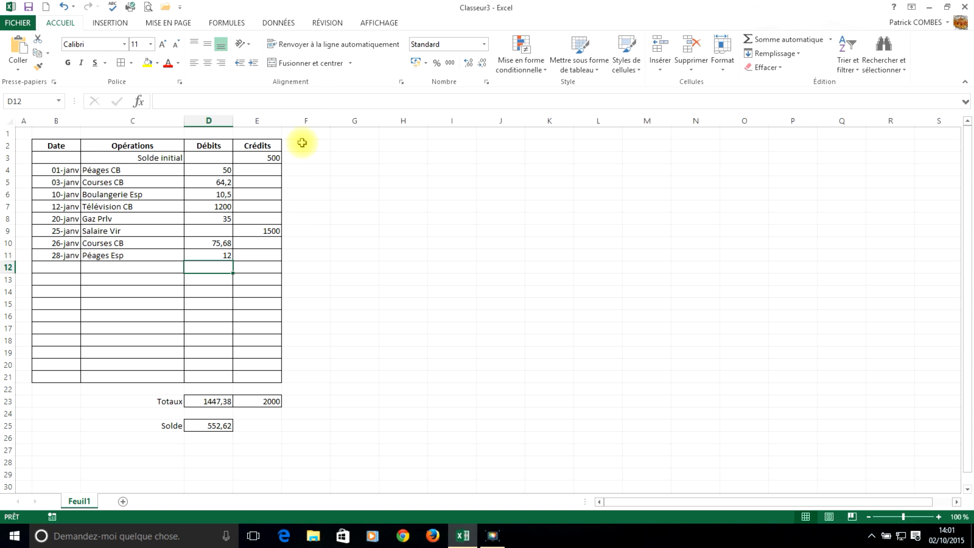
Add borders to F2:F21 and enter the header "Soldes" in F2, centred and bold.
{"action": "left_click_drag", "start_coordinate": [303, 143], "coordinate": [304, 378]}
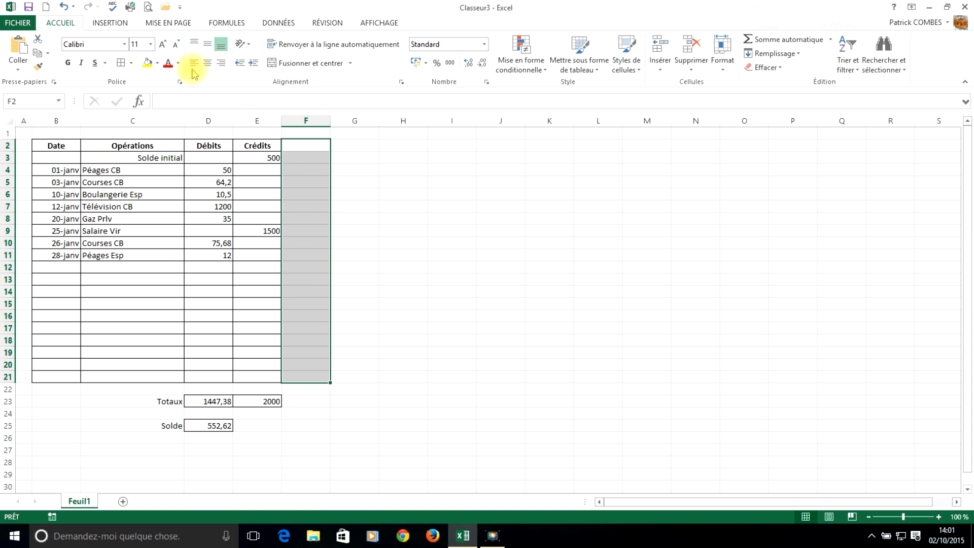
{"action": "left_click", "coordinate": [288, 145]}
{"action": "type", "text": "Sol"}
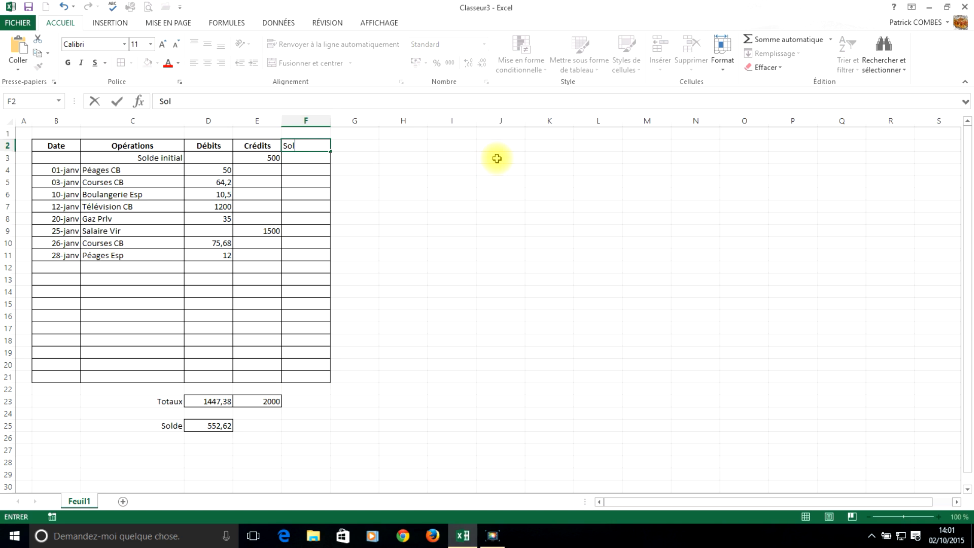
{"action": "type", "text": "des"}
{"action": "key", "text": "ctrl+Return"}
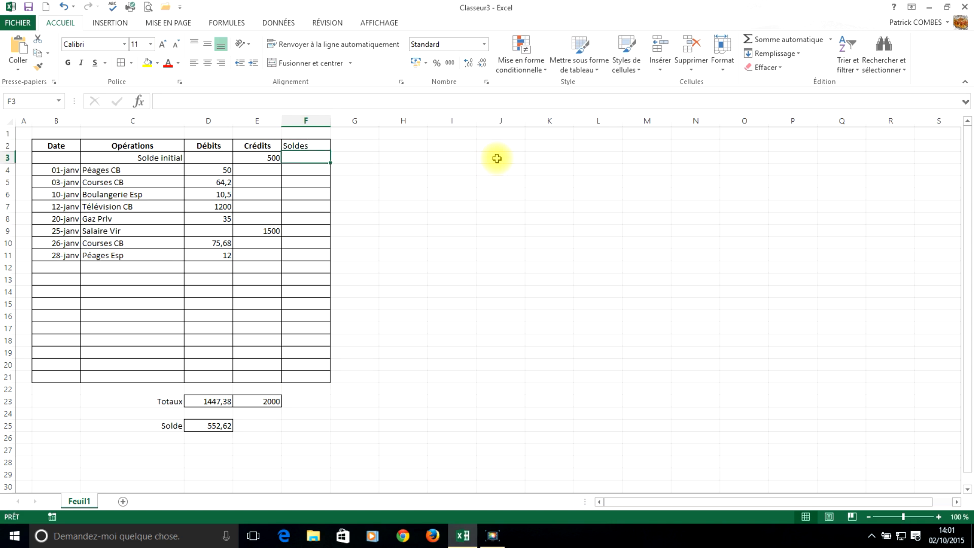
{"action": "left_click", "coordinate": [208, 63]}
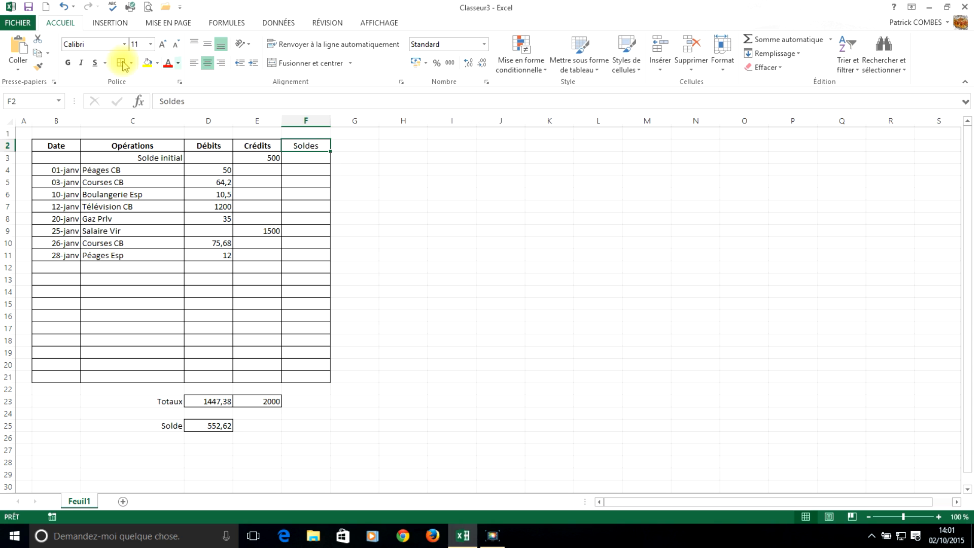
{"action": "left_click", "coordinate": [67, 62]}
{"action": "left_click", "coordinate": [348, 242]}
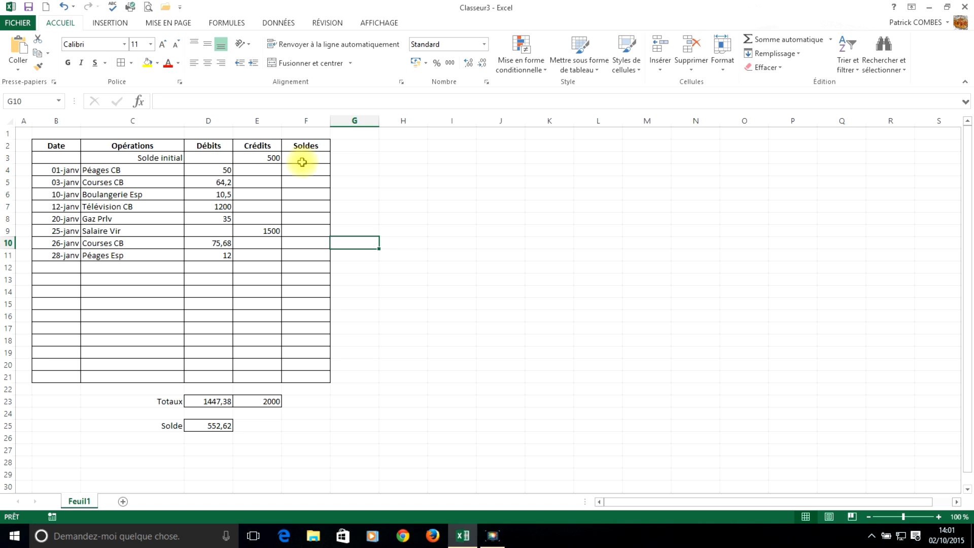
Move the initial balance to the Soldes column by clearing E3 and entering 500 in F3.
{"action": "left_click", "coordinate": [272, 157]}
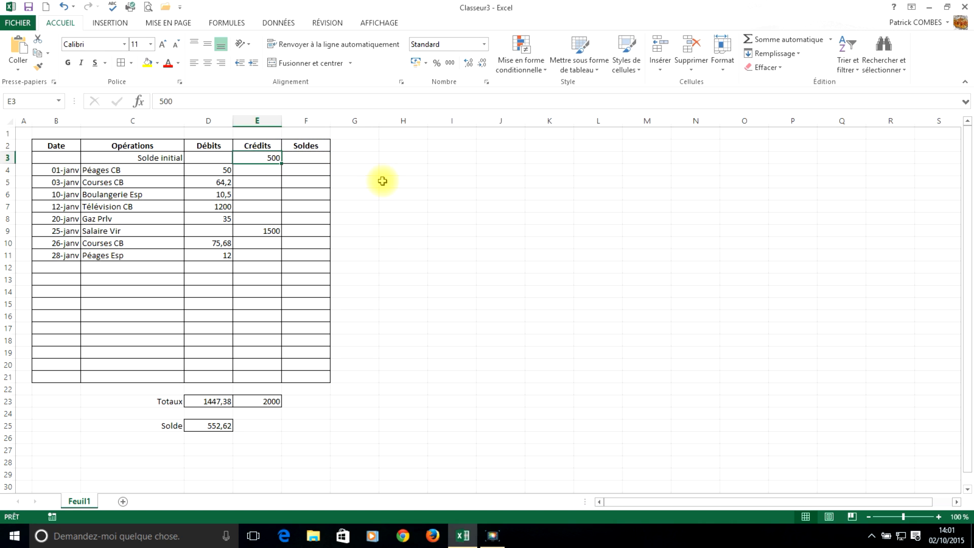
{"action": "key", "text": "Delete"}
{"action": "key", "text": "Right"}
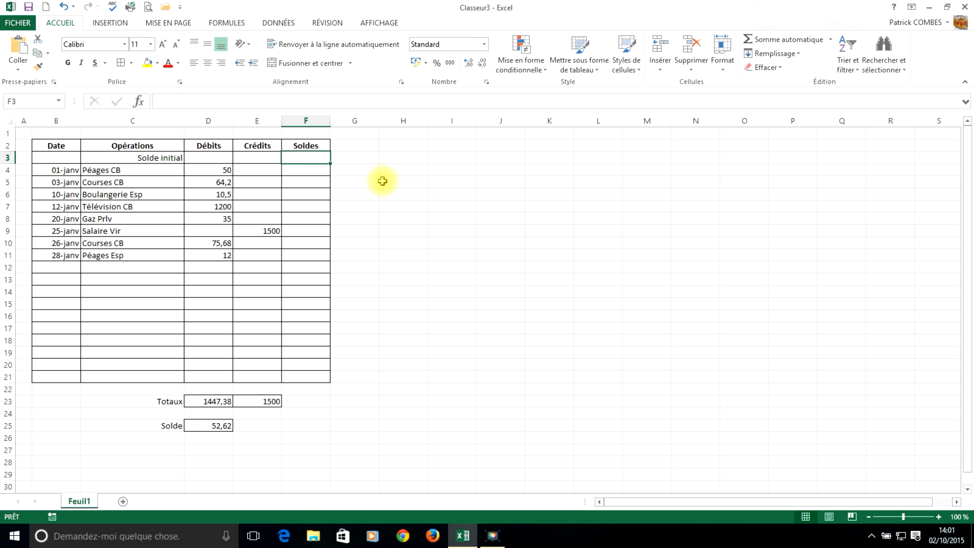
{"action": "type", "text": "500"}
{"action": "key", "text": "Return"}
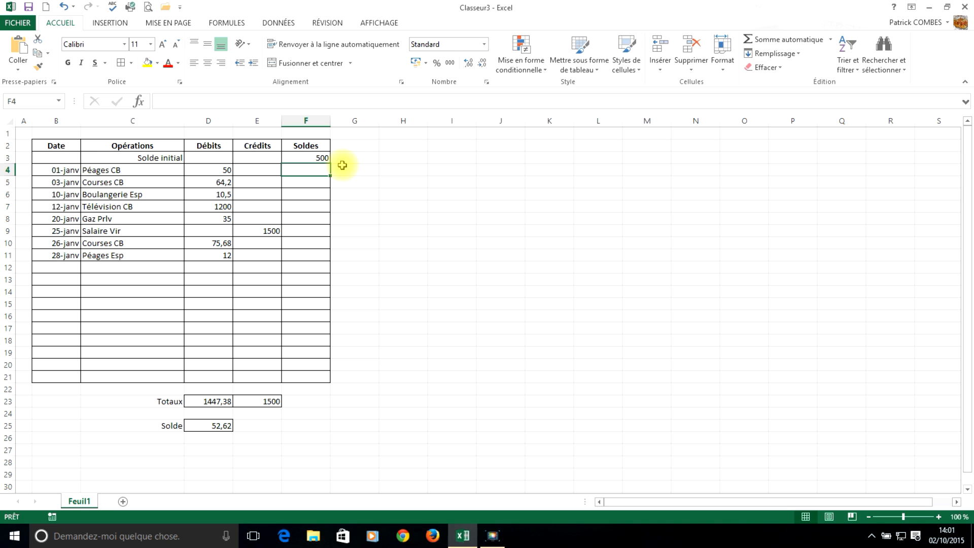
Try a negative initial balance of -500 in F3 and set it back to 500.
{"action": "left_click", "coordinate": [320, 157]}
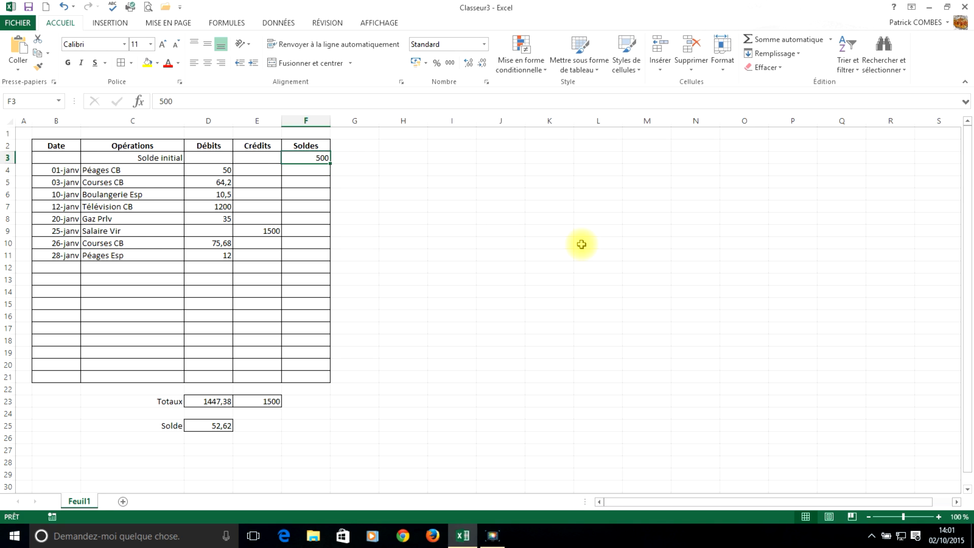
{"action": "type", "text": "-50"}
{"action": "key", "text": "Return"}
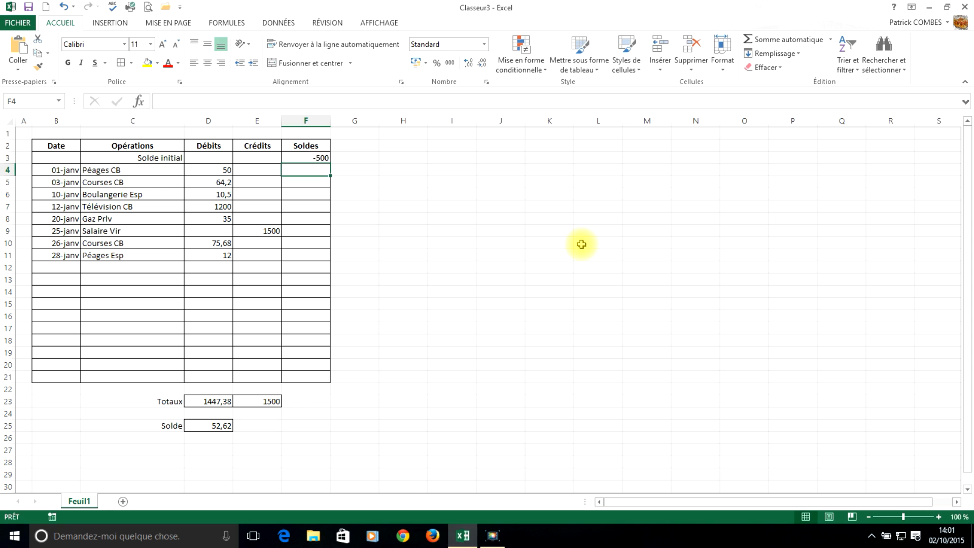
{"action": "key", "text": "Up"}
{"action": "type", "text": "500"}
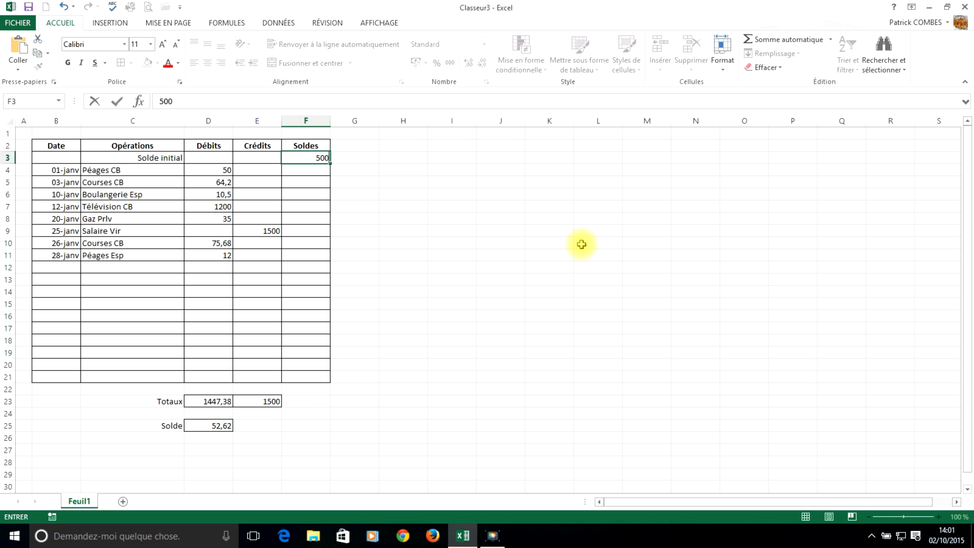
{"action": "key", "text": "Return"}
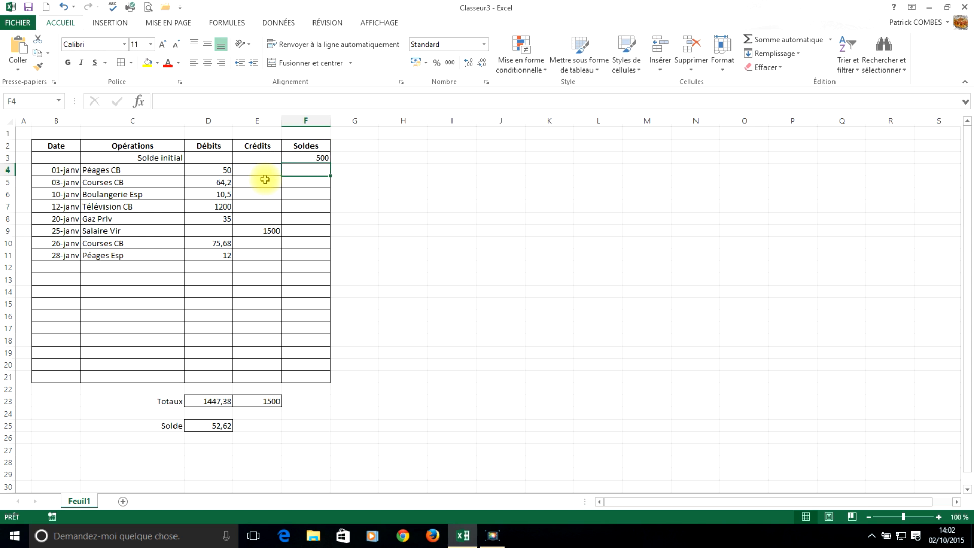
Enter the formula =F3-D4 in F4 to subtract the first debit from the initial balance.
{"action": "type", "text": "="}
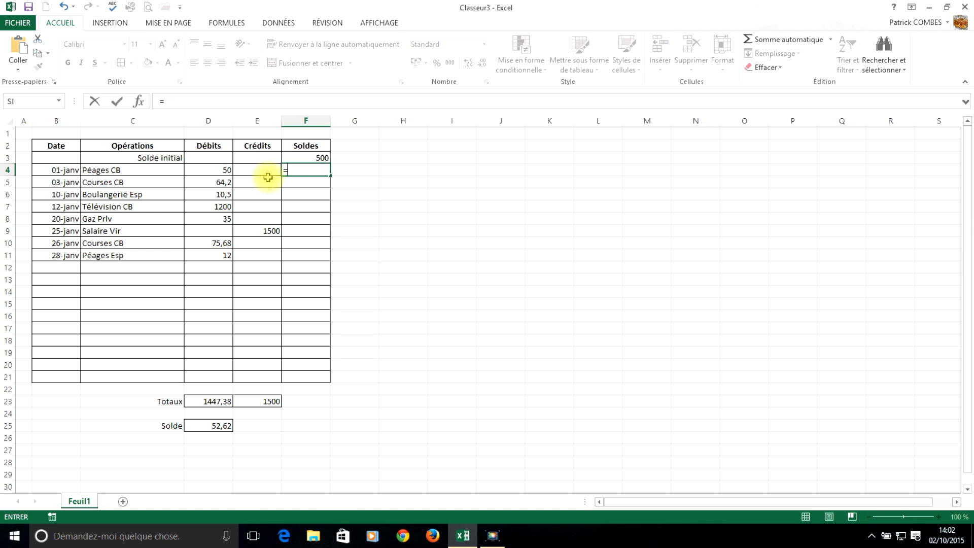
{"action": "left_click", "coordinate": [309, 157]}
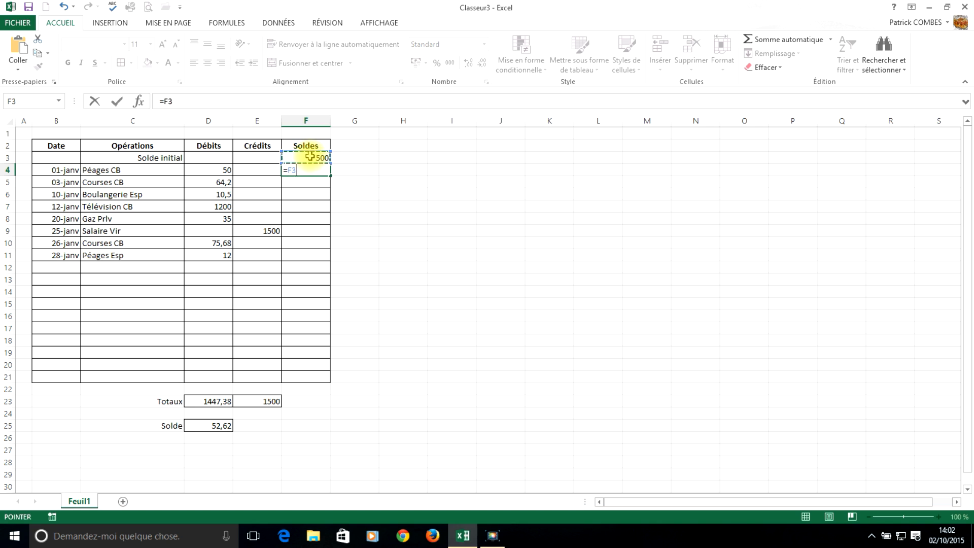
{"action": "type", "text": "-"}
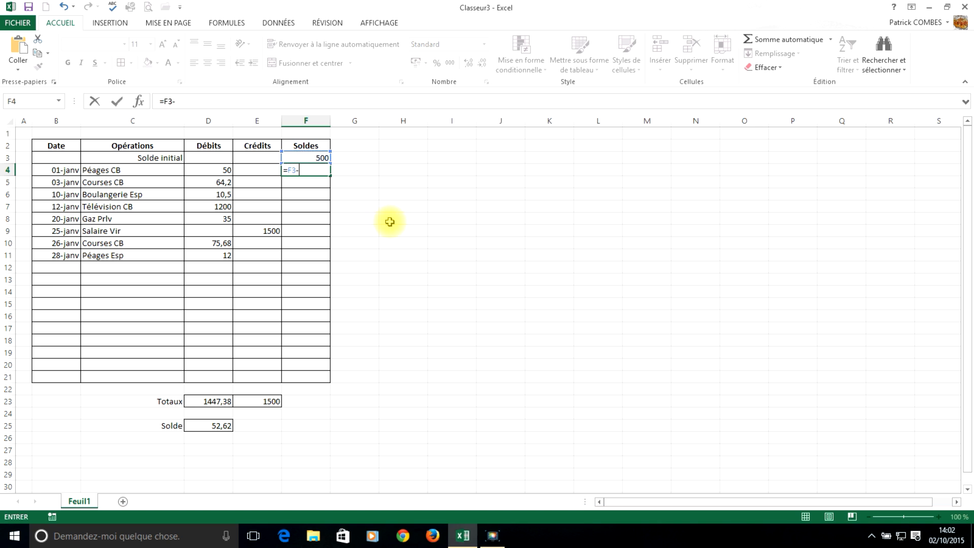
{"action": "left_click", "coordinate": [219, 170]}
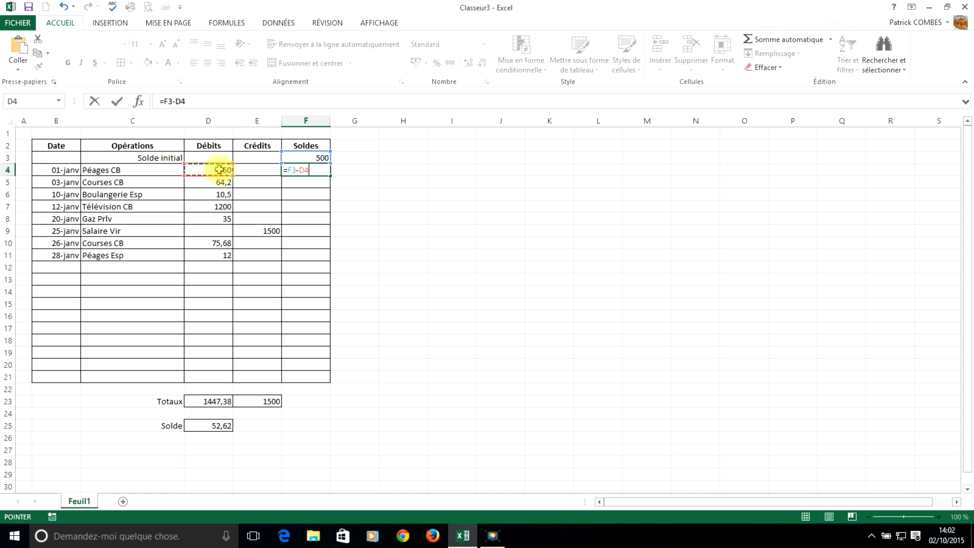
{"action": "key", "text": "Return"}
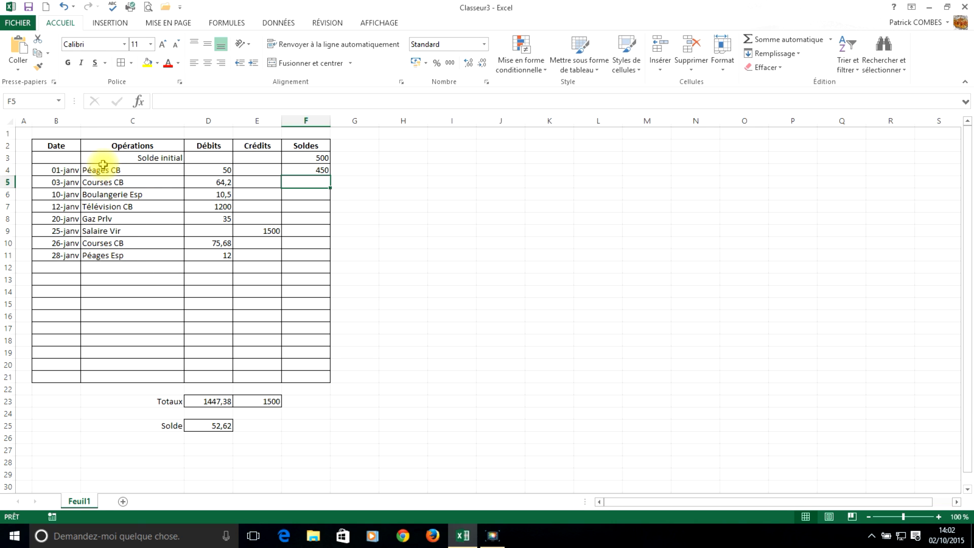
Test the F4 formula by clearing the debit in D4 and entering a credit of 150 in E4, and undo both changes.
{"action": "left_click", "coordinate": [228, 173]}
{"action": "key", "text": "Delete"}
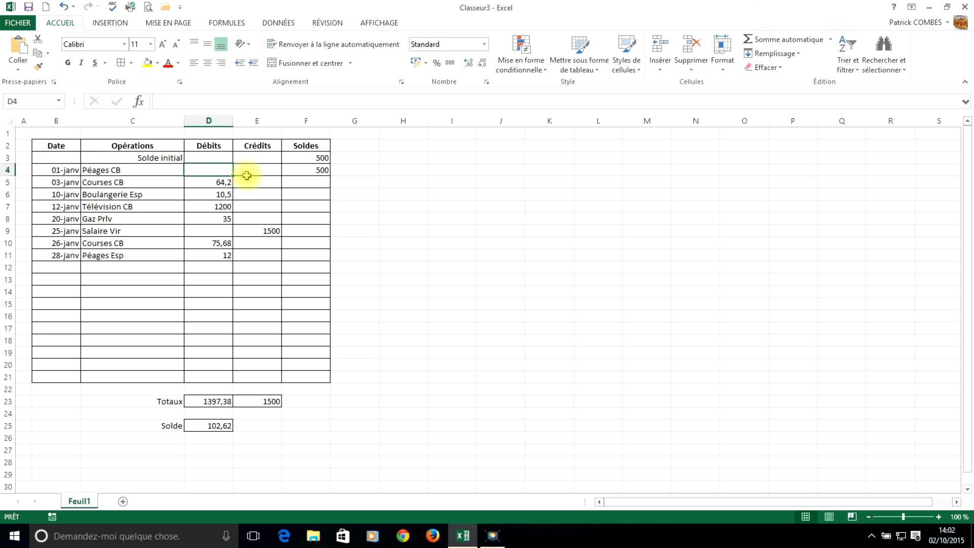
{"action": "left_click", "coordinate": [253, 169]}
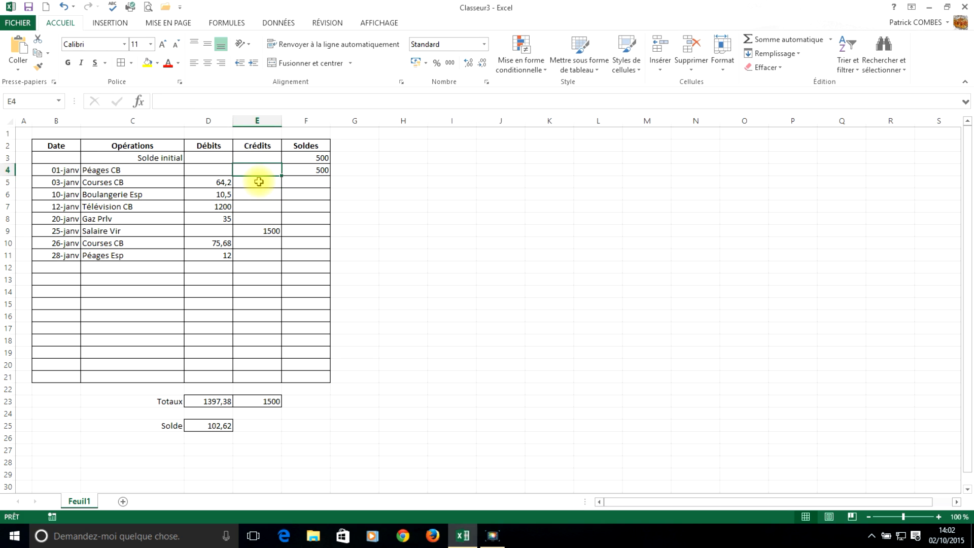
{"action": "type", "text": "150"}
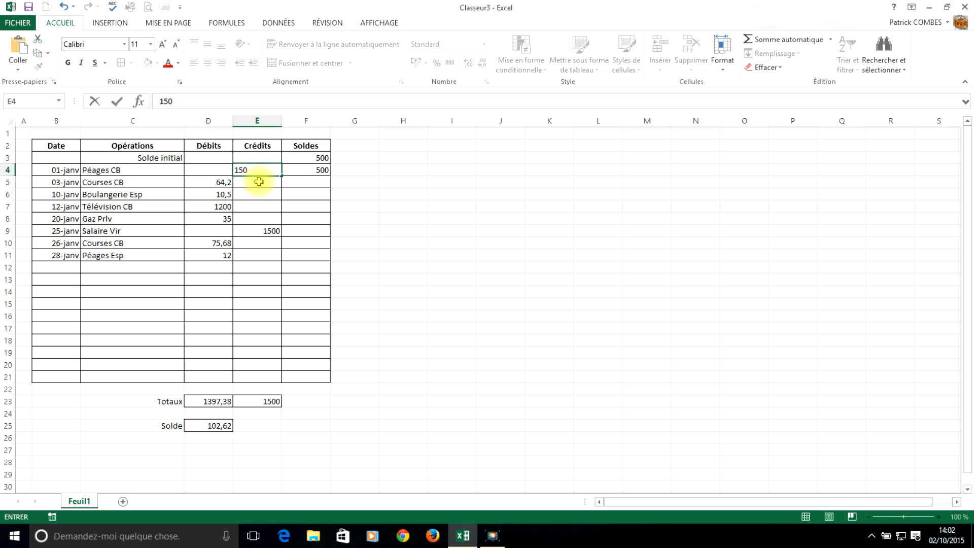
{"action": "key", "text": "Return"}
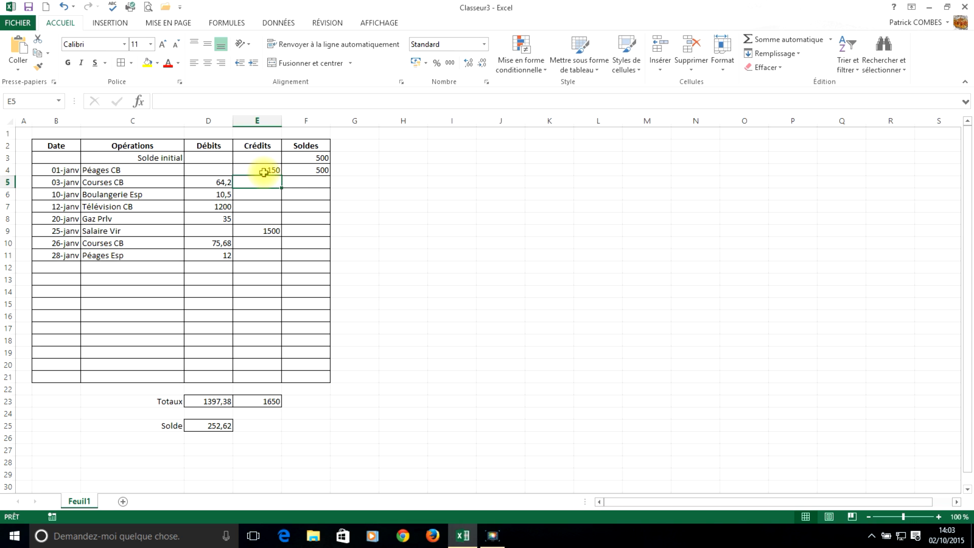
{"action": "left_click", "coordinate": [64, 8]}
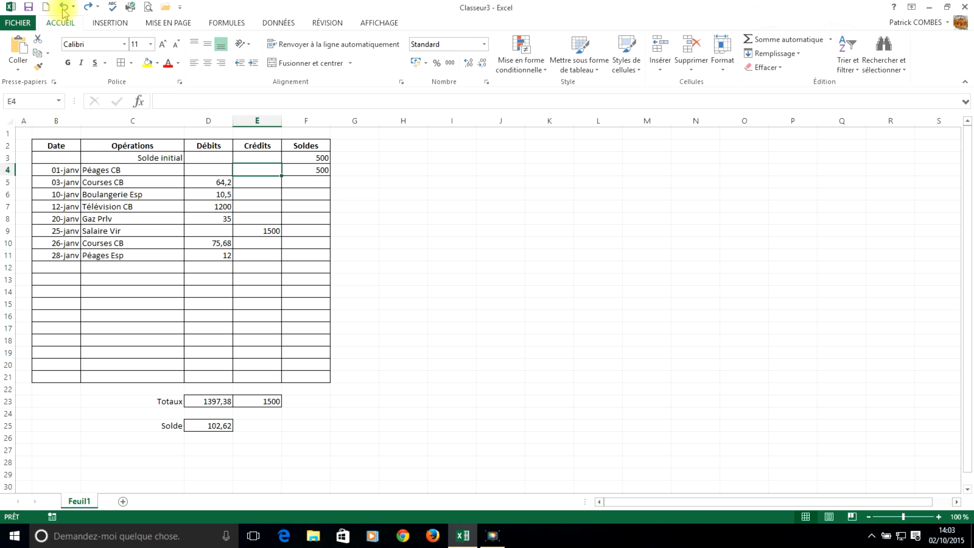
{"action": "left_click", "coordinate": [64, 8]}
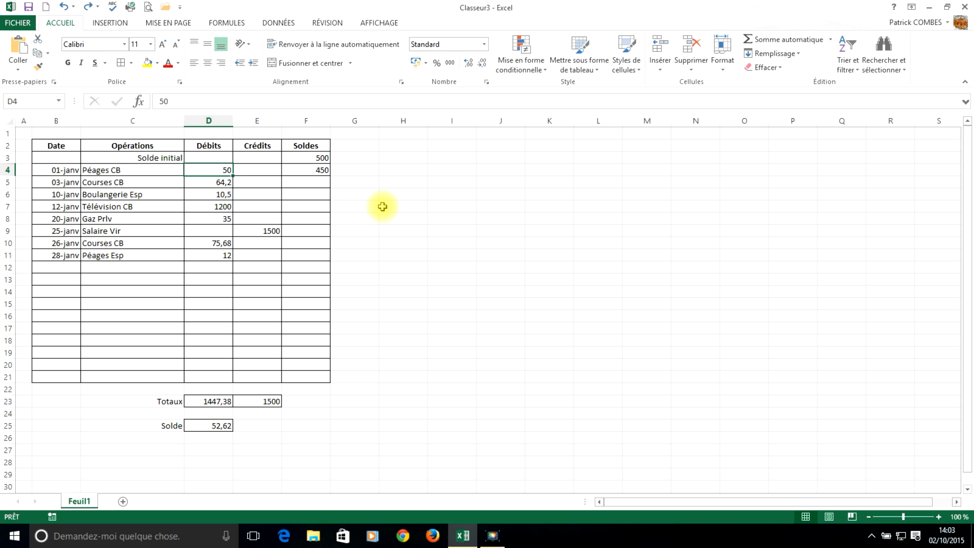
Replace the formula in F4 with =F3-D4+E4 so the balance accounts for both debits and credits.
{"action": "left_click", "coordinate": [320, 170]}
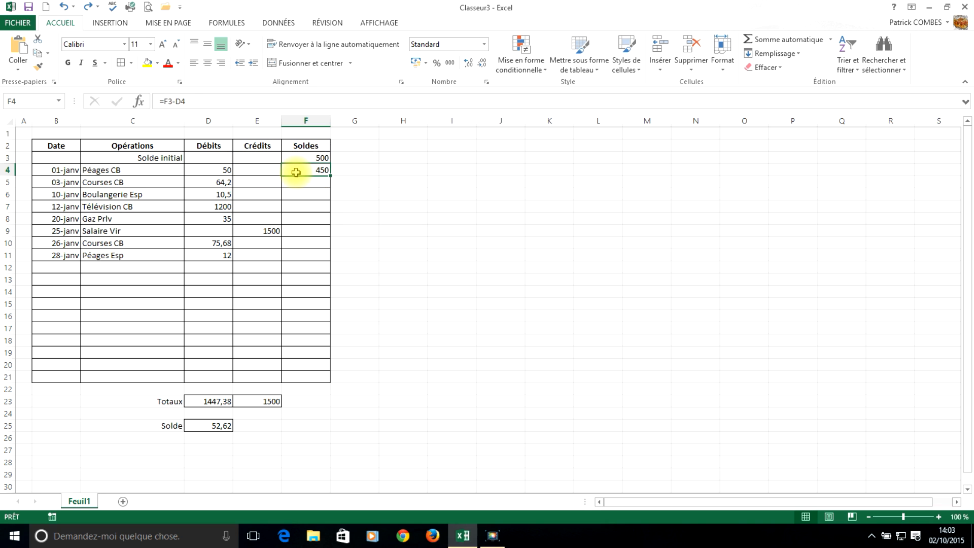
{"action": "key", "text": "Delete"}
{"action": "type", "text": "="}
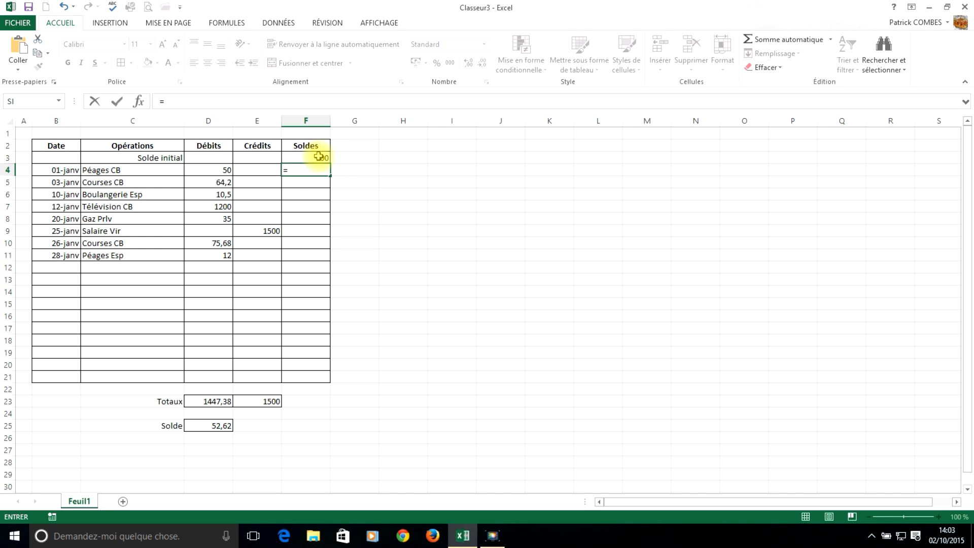
{"action": "left_click", "coordinate": [317, 156]}
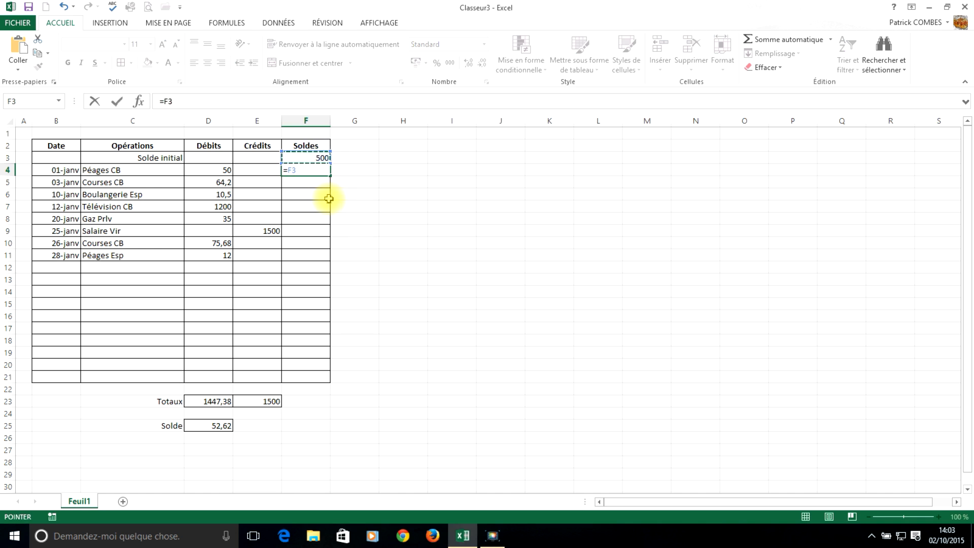
{"action": "type", "text": "-"}
{"action": "left_click", "coordinate": [224, 170]}
{"action": "left_click", "coordinate": [224, 170]}
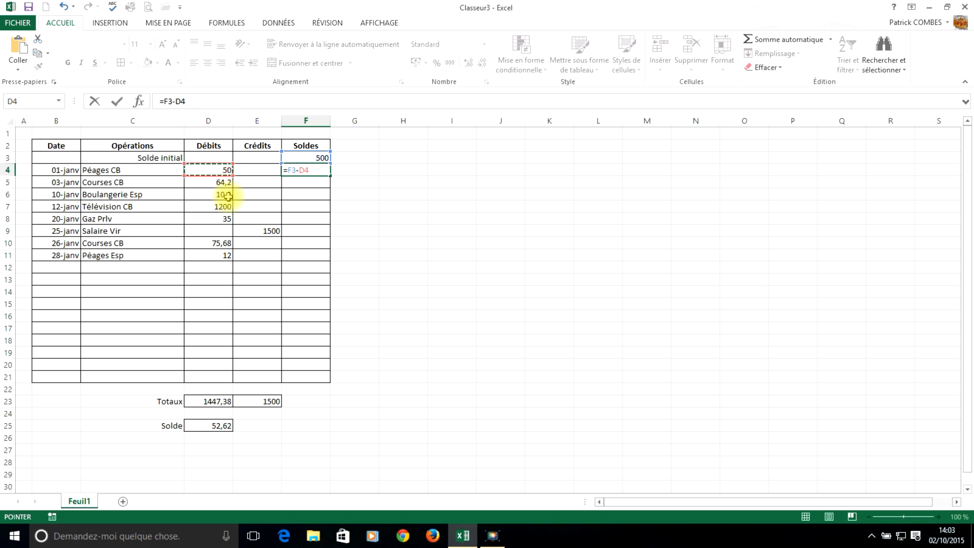
{"action": "type", "text": "+"}
{"action": "left_click", "coordinate": [254, 168]}
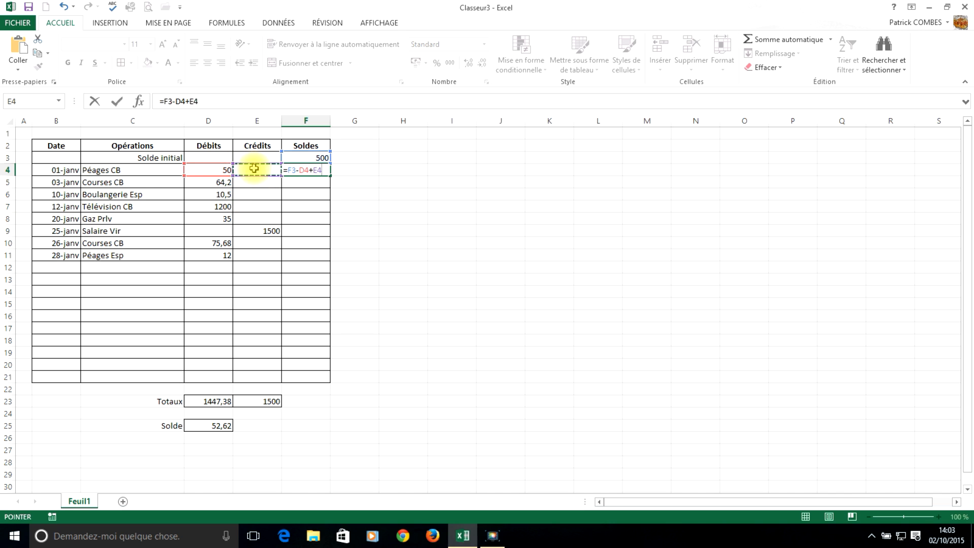
{"action": "key", "text": "Return"}
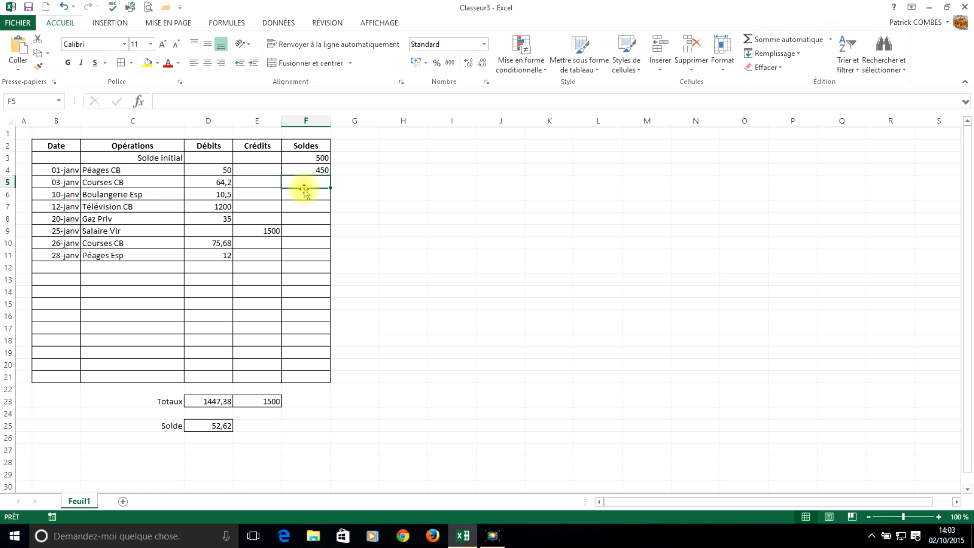
Enter the formula =F4-D5+E5 in F5 to calculate the balance for the 03-janv operation.
{"action": "type", "text": "="}
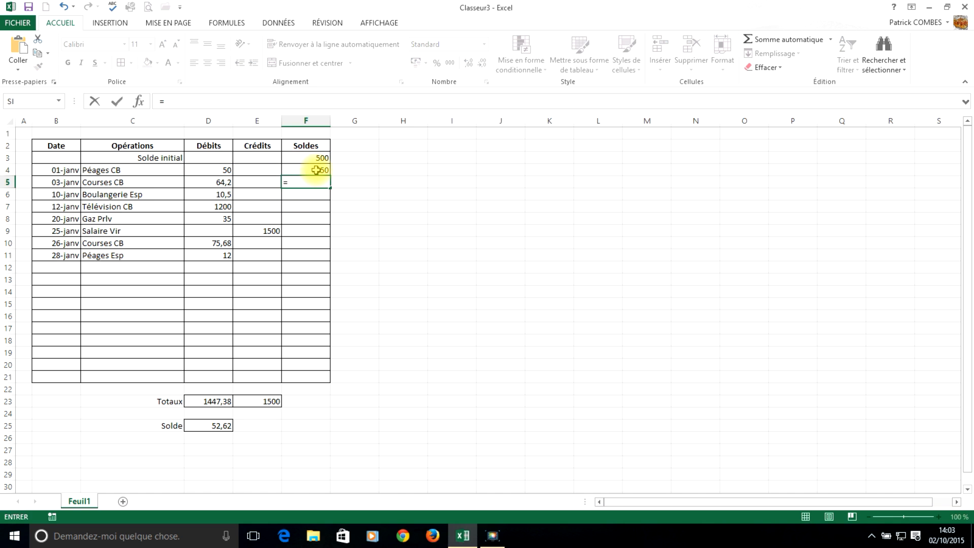
{"action": "left_click", "coordinate": [315, 170]}
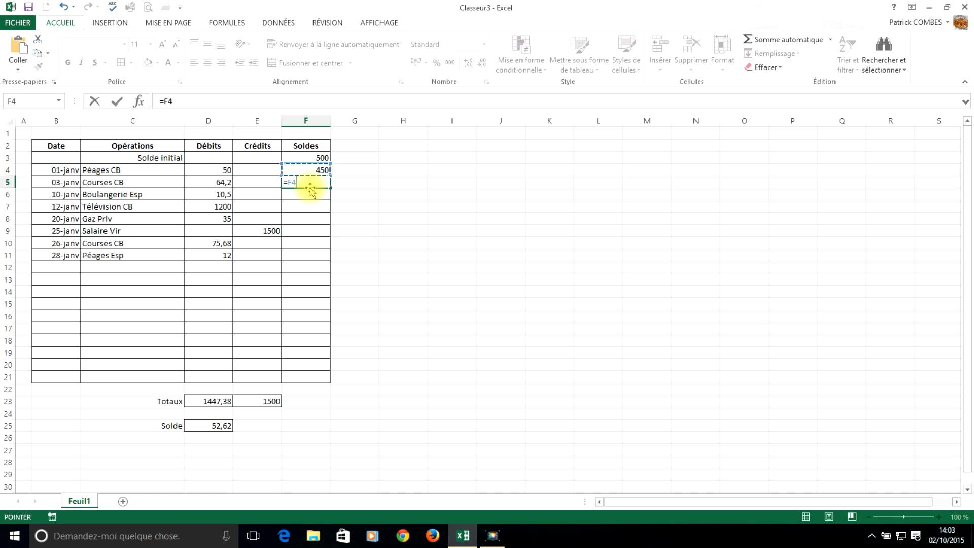
{"action": "type", "text": "-"}
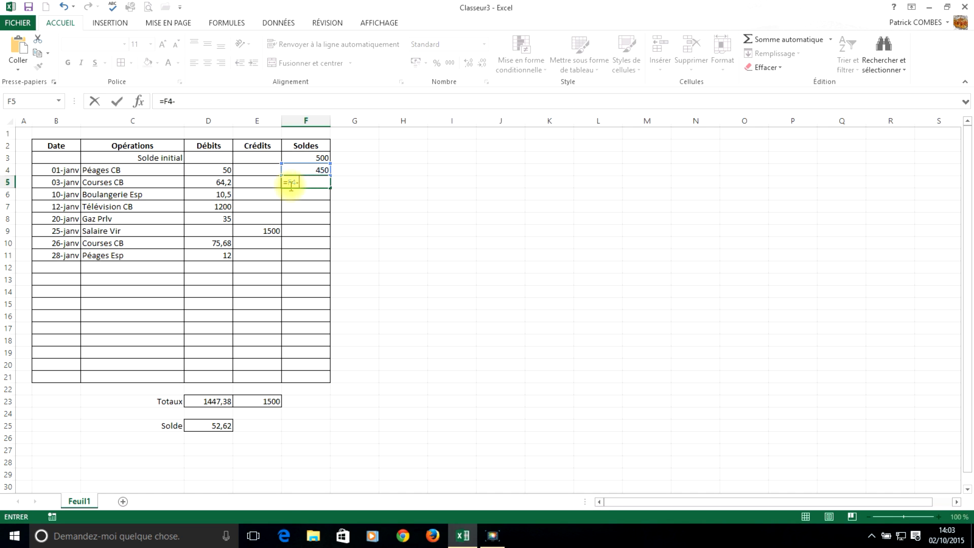
{"action": "left_click", "coordinate": [216, 185]}
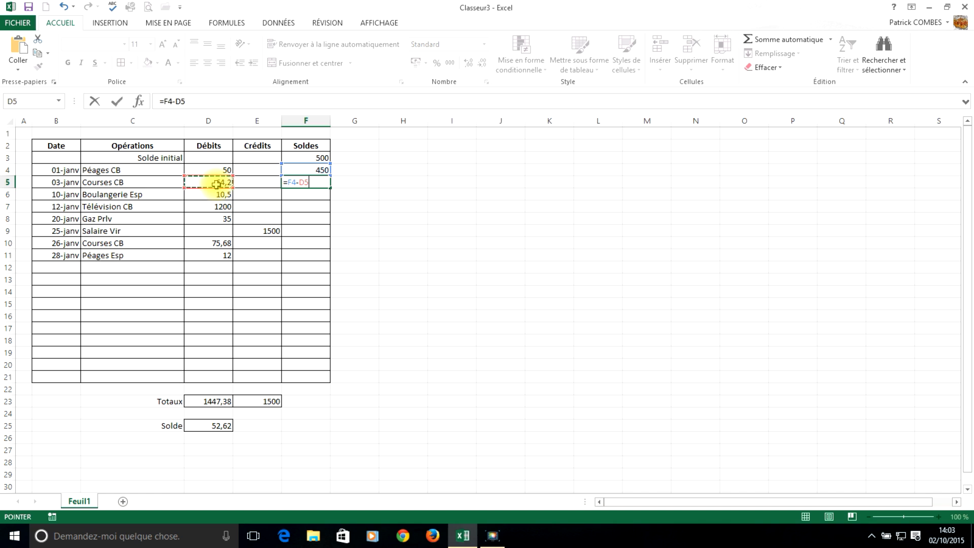
{"action": "type", "text": "+"}
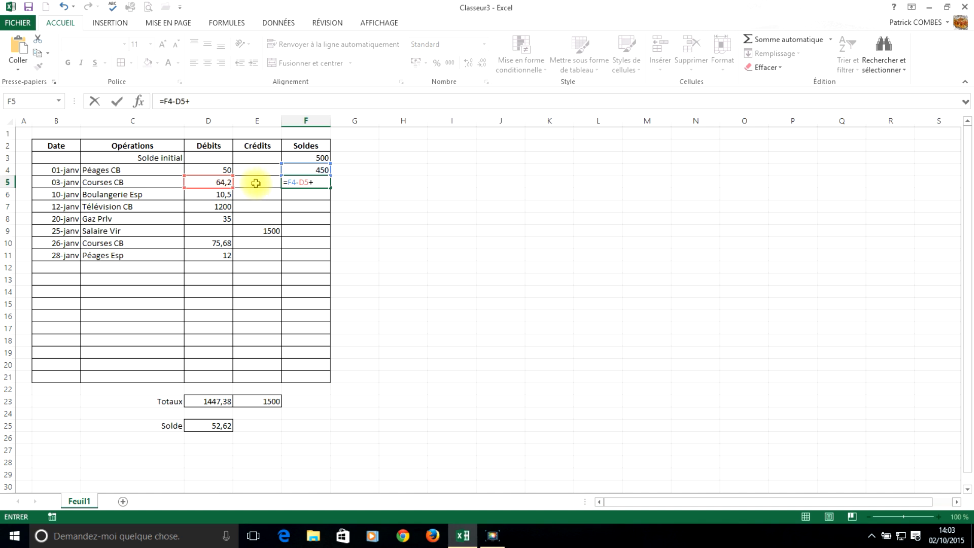
{"action": "left_click", "coordinate": [260, 180]}
{"action": "key", "text": "Return"}
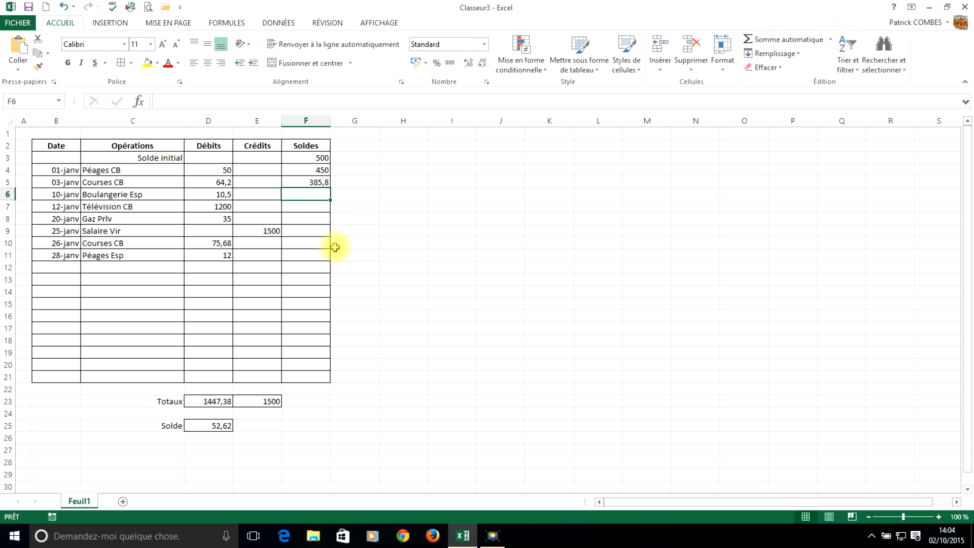
Copy the balance formula from F5 down through F21 to extend the Soldes column to the table's end.
{"action": "left_click", "coordinate": [323, 180]}
{"action": "left_click_drag", "start_coordinate": [331, 188], "coordinate": [324, 379]}
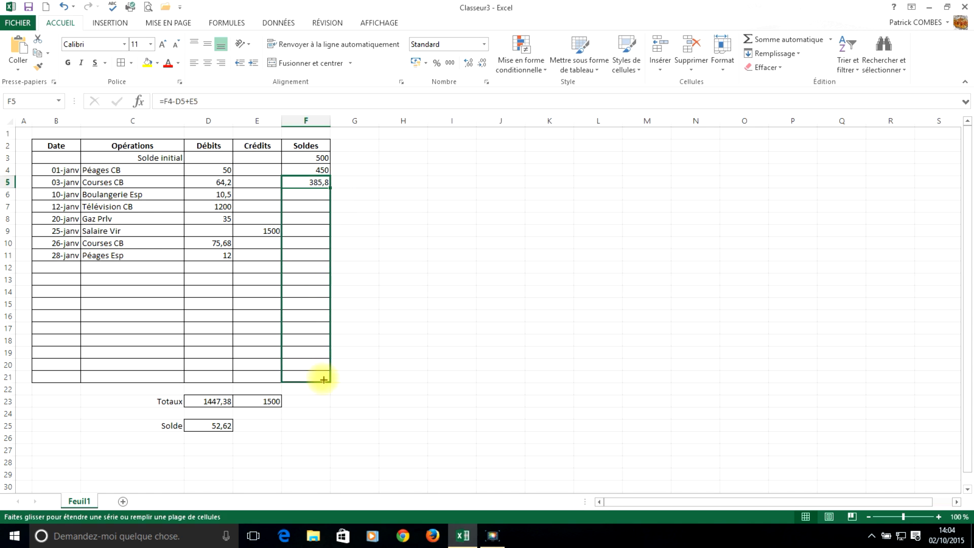
{"action": "left_click", "coordinate": [358, 259]}
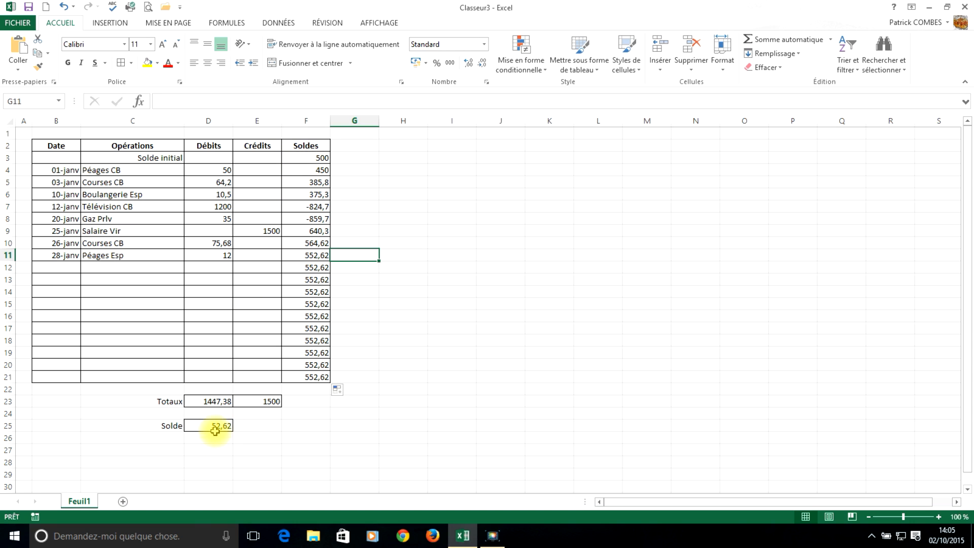
Clear the Solde label and its formula in C25:D25 and remove the borders from those cells.
{"action": "left_click_drag", "start_coordinate": [215, 430], "coordinate": [180, 426]}
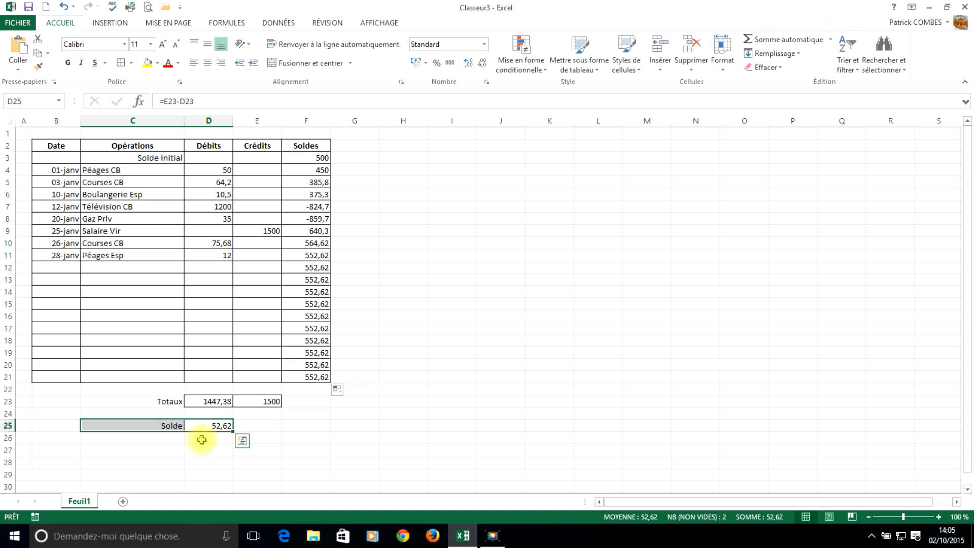
{"action": "key", "text": "Delete"}
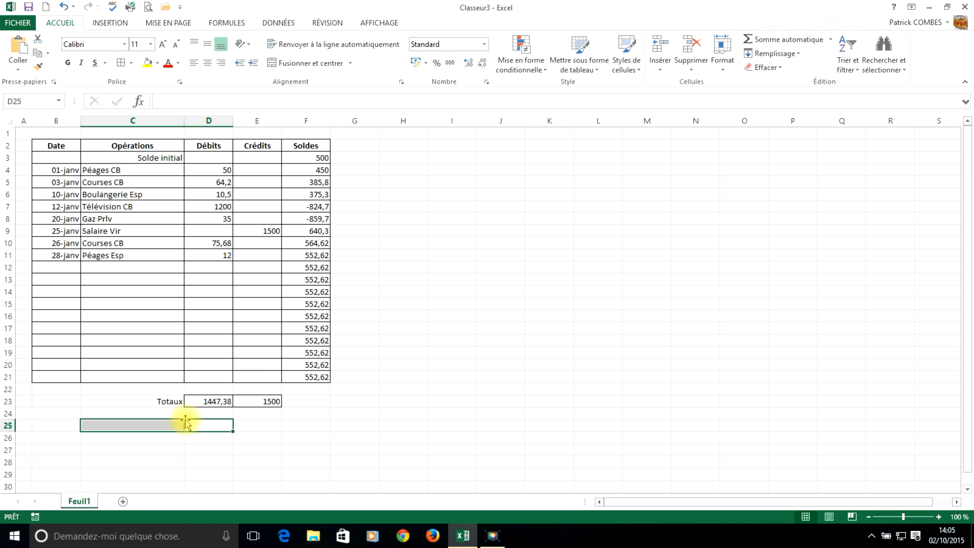
{"action": "left_click", "coordinate": [132, 63]}
{"action": "left_click", "coordinate": [147, 151]}
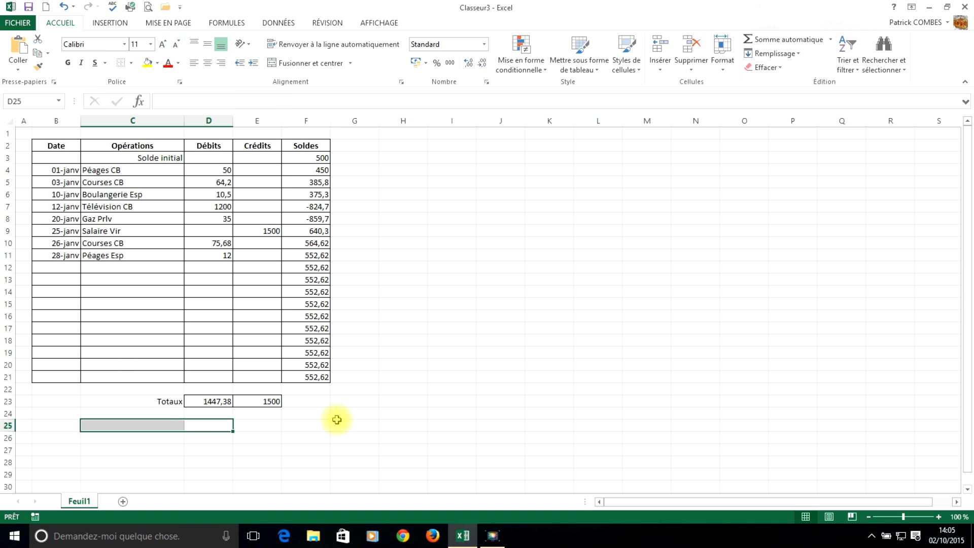
{"action": "left_click", "coordinate": [399, 218]}
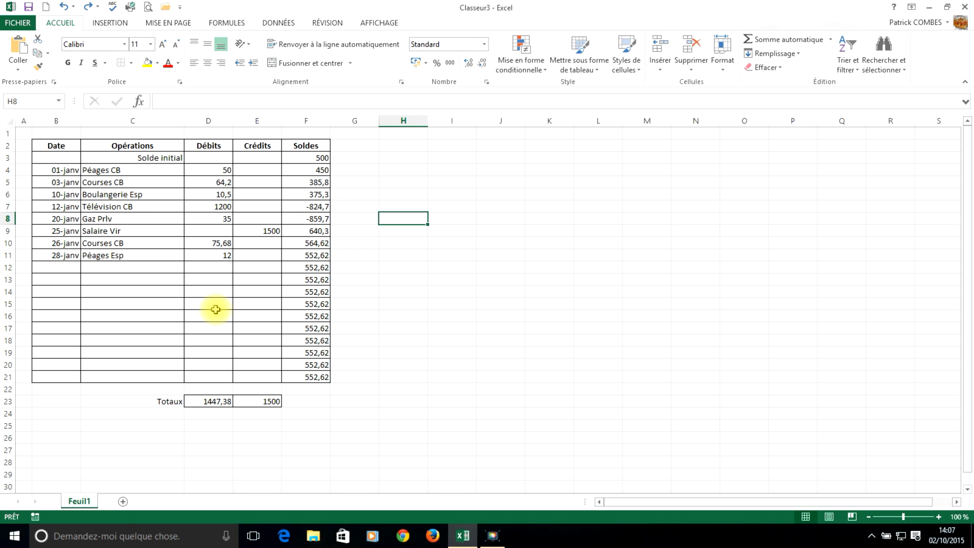
Insert a new column before the Débits column and narrow it to slightly less than the Débits column's width.
{"action": "right_click", "coordinate": [209, 126]}
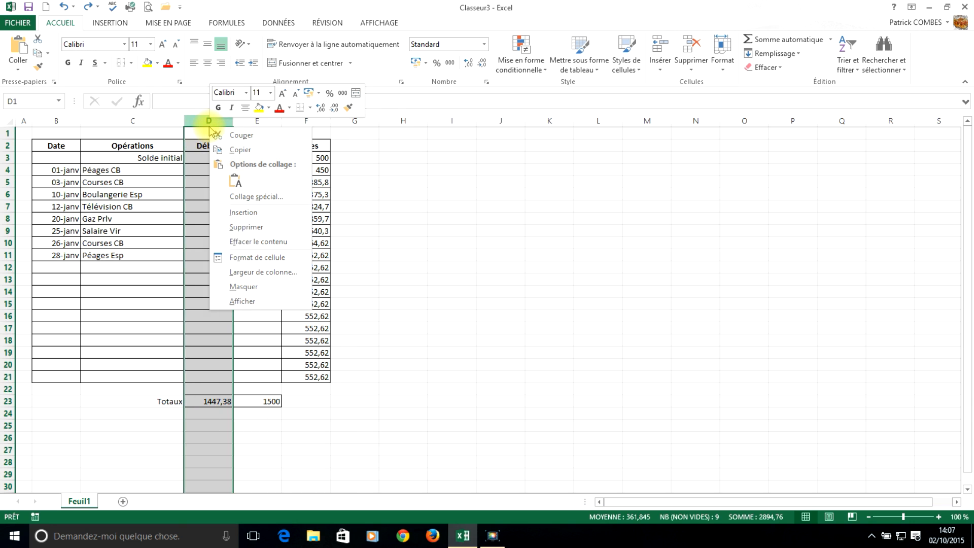
{"action": "left_click", "coordinate": [231, 213]}
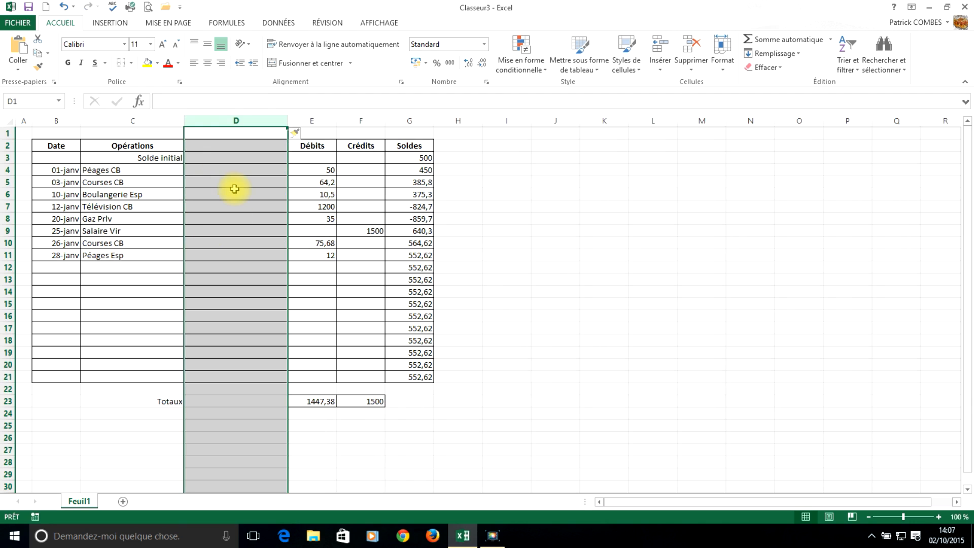
{"action": "left_click", "coordinate": [234, 190]}
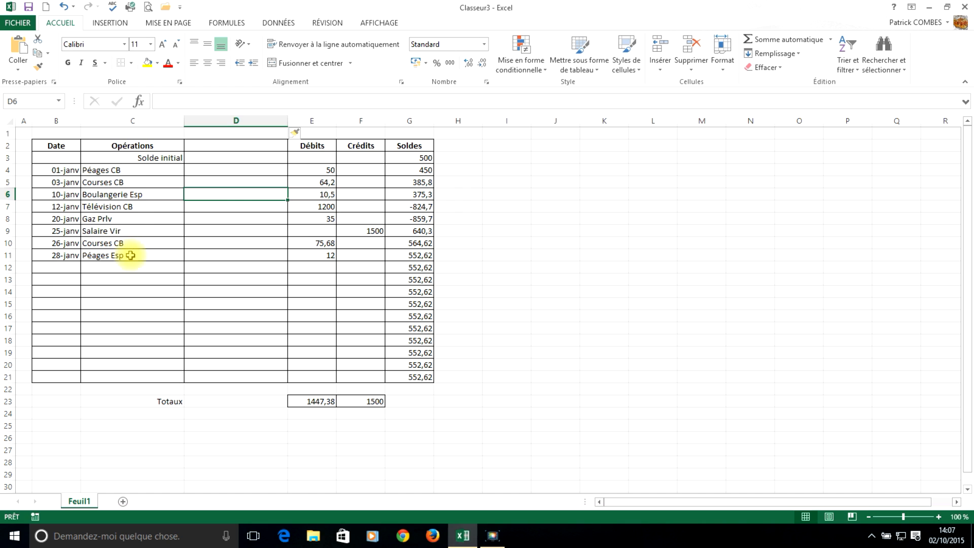
{"action": "left_click_drag", "start_coordinate": [287, 122], "coordinate": [223, 124]}
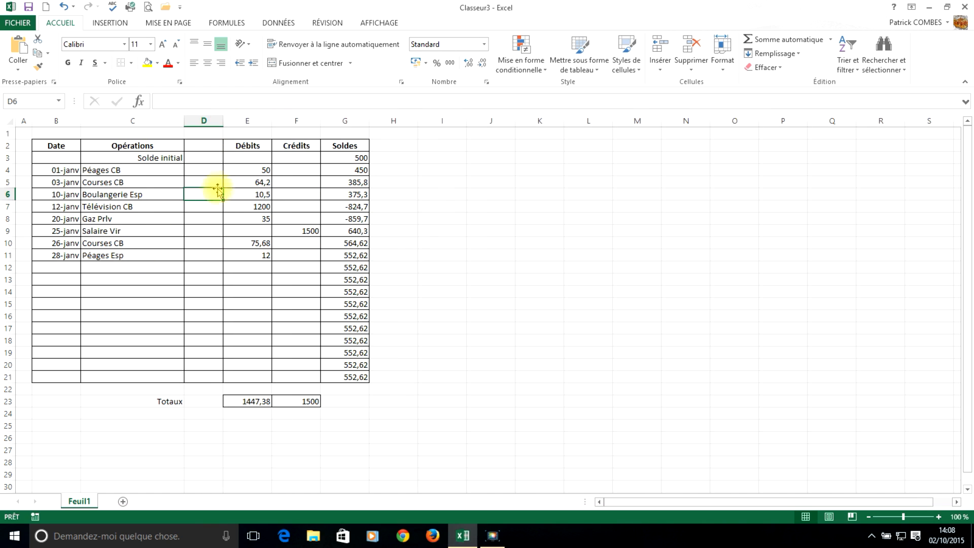
Enter the header Modes in D2 for the new column.
{"action": "left_click", "coordinate": [205, 145]}
{"action": "type", "text": "Modes"}
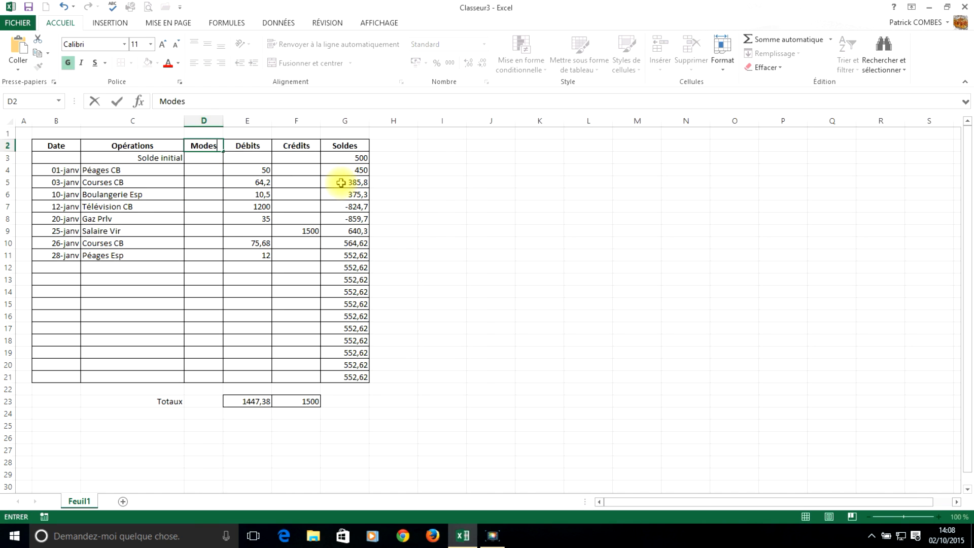
{"action": "key", "text": "Return"}
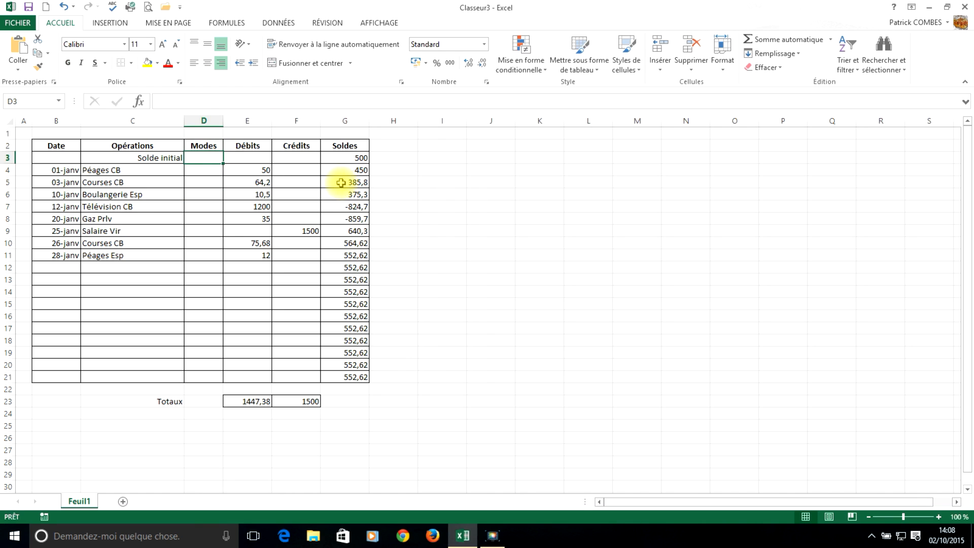
Enter the payment modes CB, CB, Esp and CB in D4:D7 for the first four operations.
{"action": "left_click", "coordinate": [205, 170]}
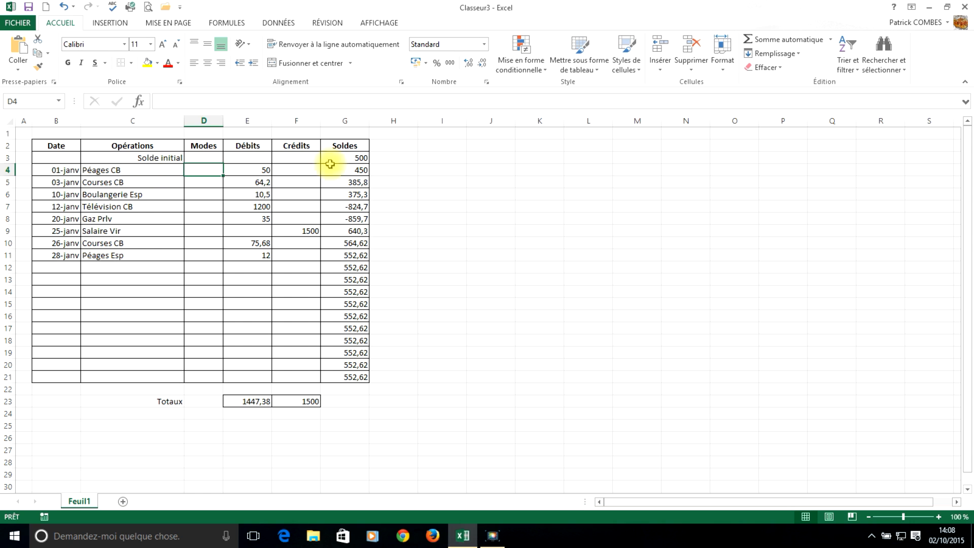
{"action": "type", "text": "CB"}
{"action": "key", "text": "Return"}
{"action": "type", "text": "CB"}
{"action": "key", "text": "Return"}
{"action": "type", "text": "Esp"}
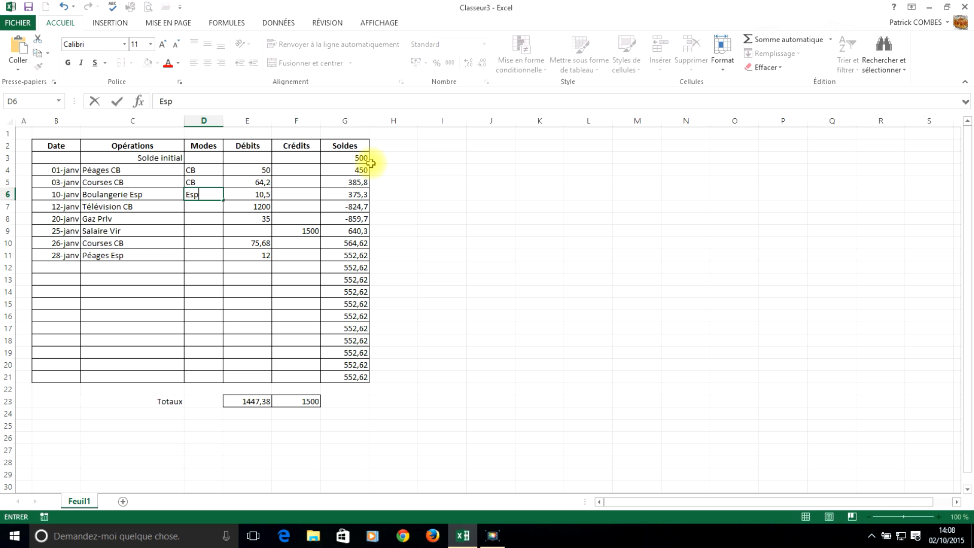
{"action": "key", "text": "Return"}
{"action": "type", "text": "CB"}
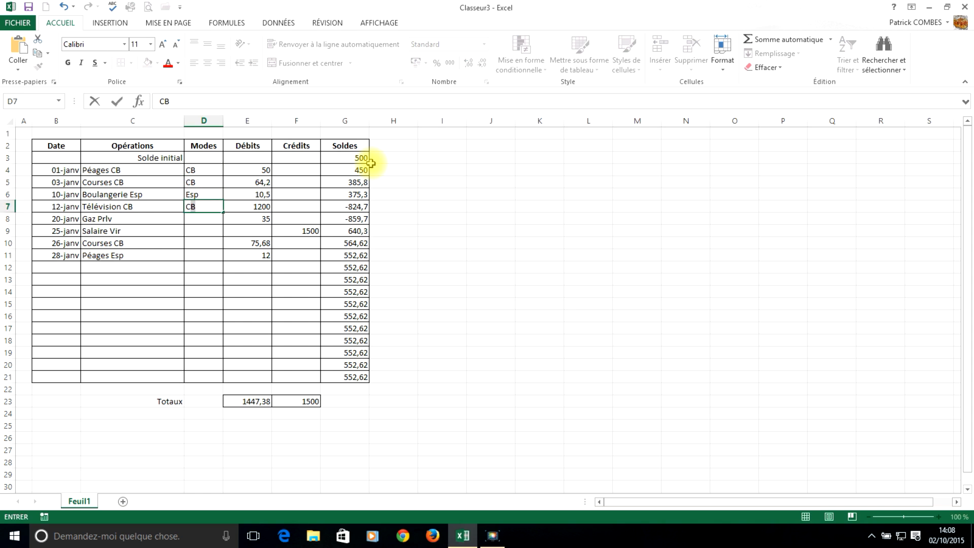
{"action": "key", "text": "Return"}
Enter the payment modes Prlv, Vir, CB and Esp in D8:D11 and centre the entries in D4:D11.
{"action": "type", "text": "Prl"}
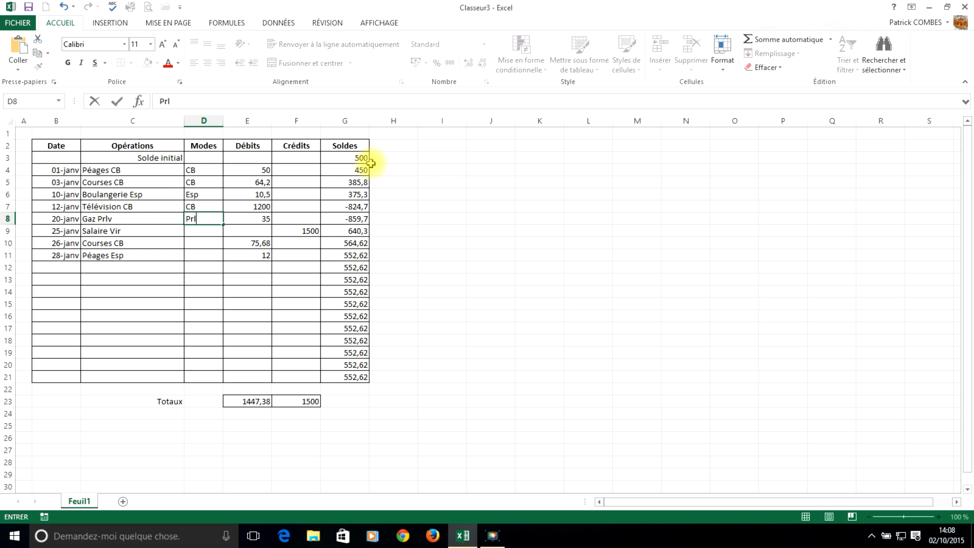
{"action": "key", "text": "Return"}
{"action": "type", "text": "Vir"}
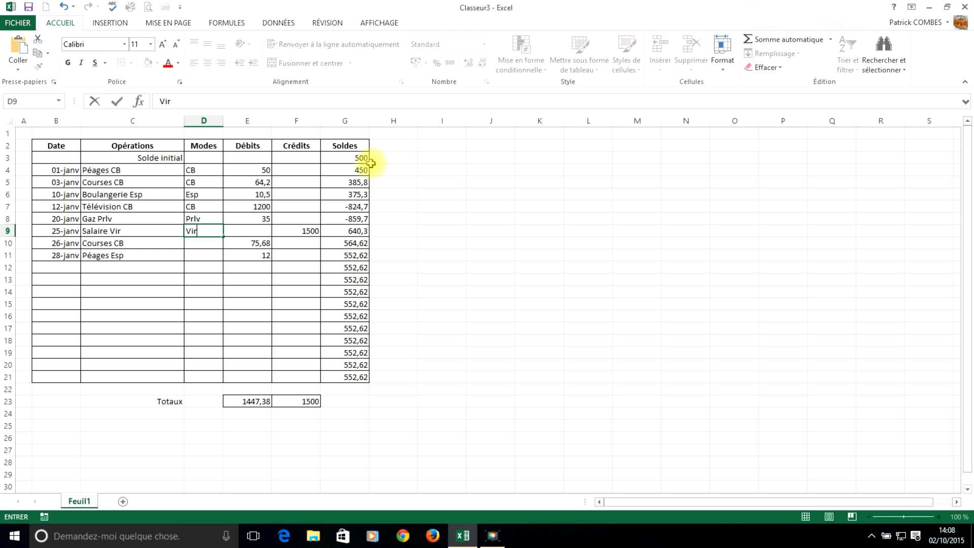
{"action": "key", "text": "Return"}
{"action": "type", "text": "V"}
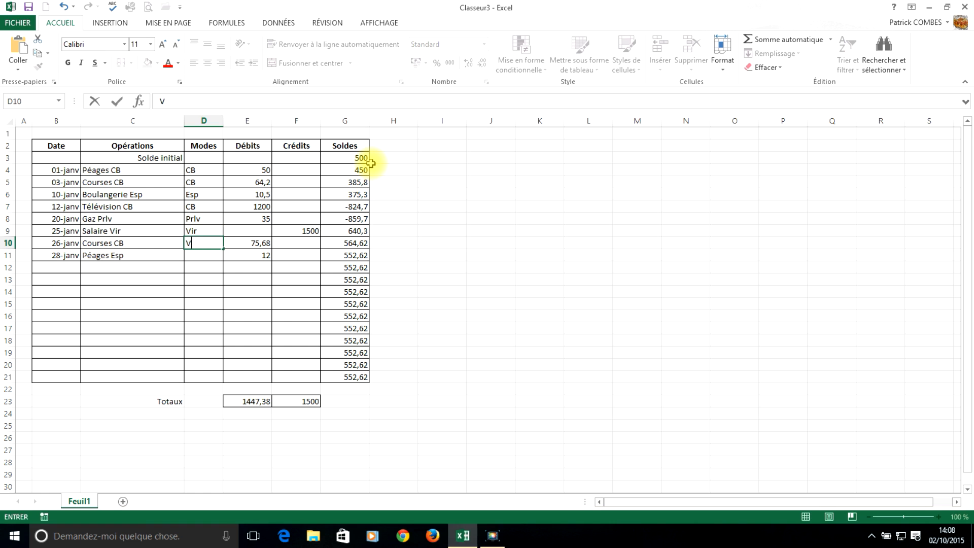
{"action": "key", "text": "Return"}
{"action": "type", "text": "Esp"}
{"action": "key", "text": "Return"}
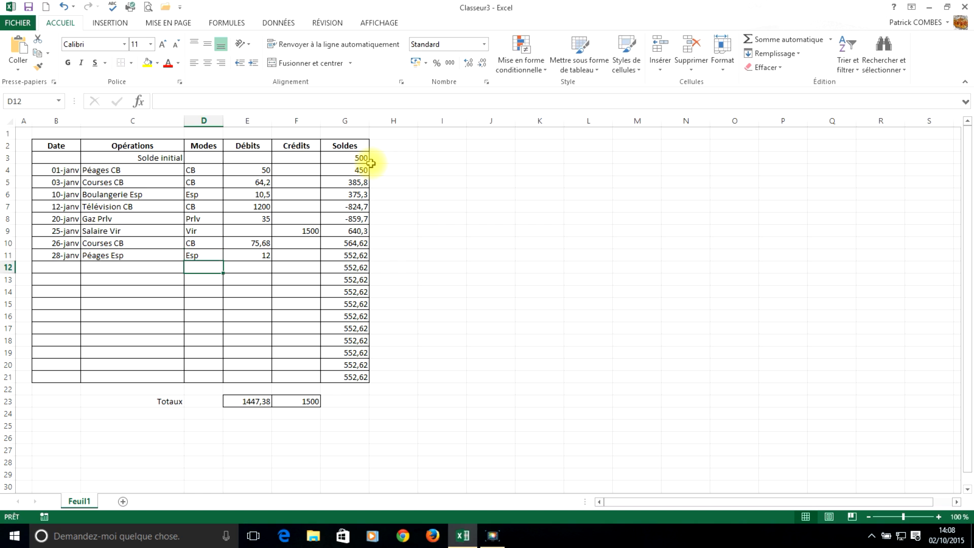
{"action": "left_click_drag", "start_coordinate": [203, 170], "coordinate": [206, 255]}
{"action": "left_click", "coordinate": [208, 63]}
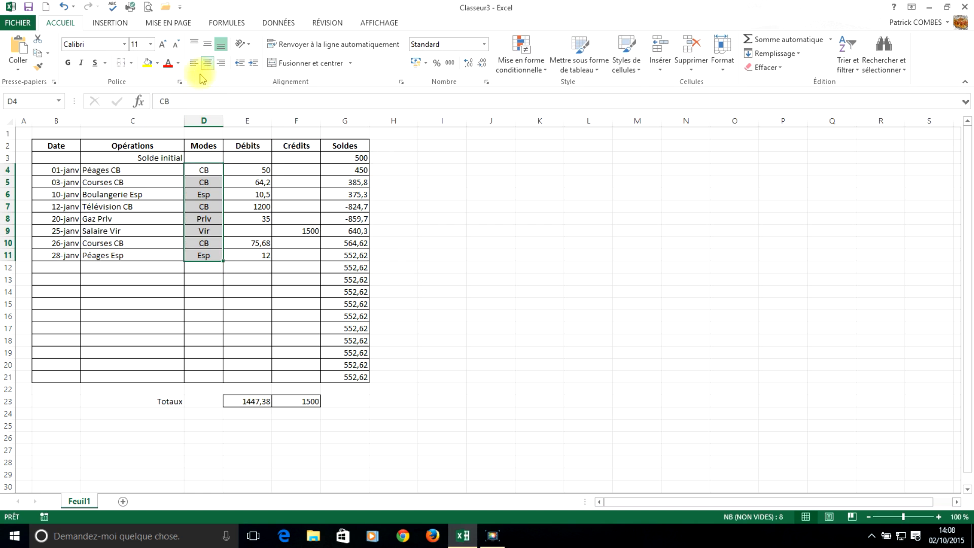
Remove the CB suffix from the operation names in C4 and C5 so they read Péages and Courses.
{"action": "left_click", "coordinate": [131, 170]}
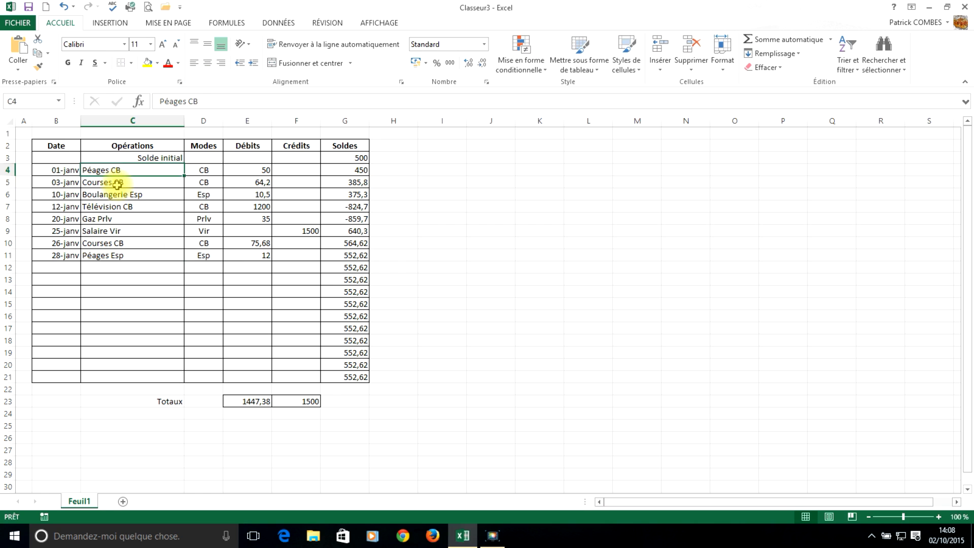
{"action": "left_click", "coordinate": [209, 103]}
{"action": "key", "text": "BackSpace"}
{"action": "key", "text": "BackSpace"}
{"action": "key", "text": "BackSpace"}
{"action": "key", "text": "Return"}
{"action": "left_click", "coordinate": [212, 103]}
{"action": "key", "text": "BackSpace"}
{"action": "key", "text": "BackSpace"}
{"action": "key", "text": "BackSpace"}
{"action": "key", "text": "Return"}
Strip the payment mode from the operation names in C6:C8, keeping Boulangerie, Télévision and Gaz.
{"action": "left_click", "coordinate": [242, 102]}
{"action": "key", "text": "BackSpace"}
{"action": "key", "text": "BackSpace"}
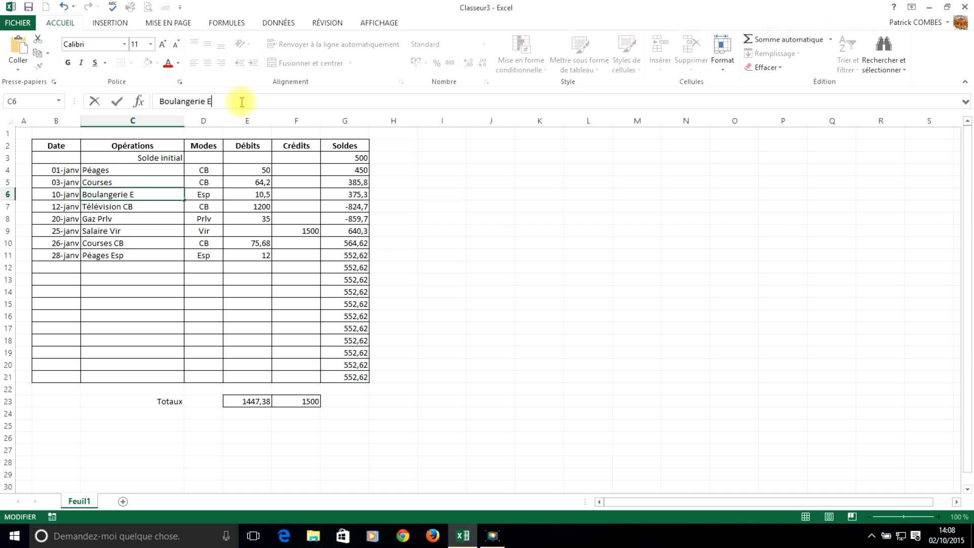
{"action": "key", "text": "Return"}
{"action": "left_click", "coordinate": [237, 103]}
{"action": "key", "text": "BackSpace"}
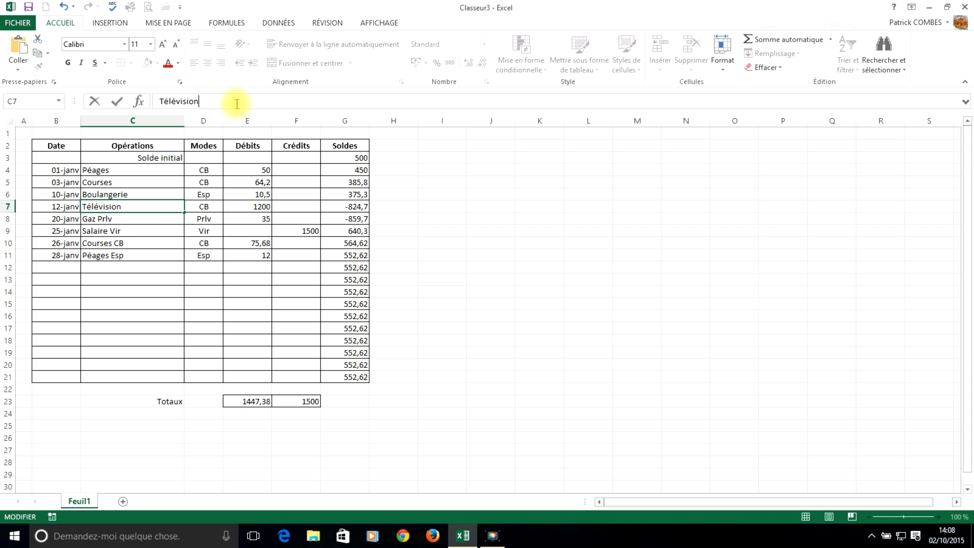
{"action": "key", "text": "Return"}
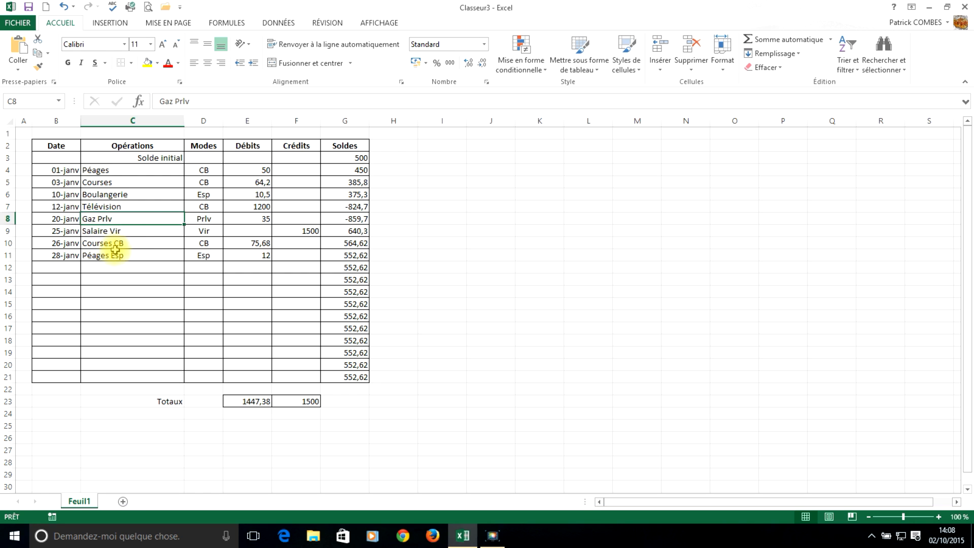
{"action": "left_click", "coordinate": [203, 102]}
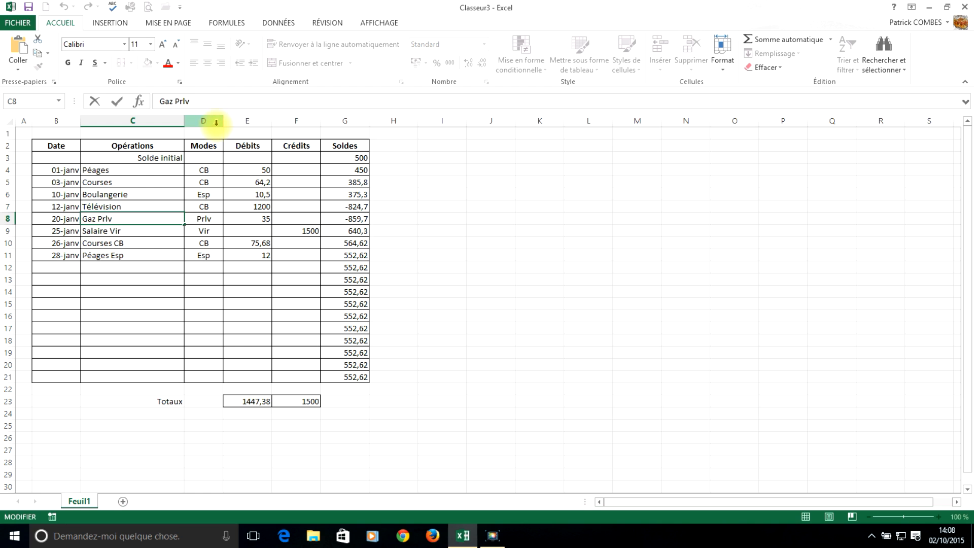
{"action": "key", "text": "Return"}
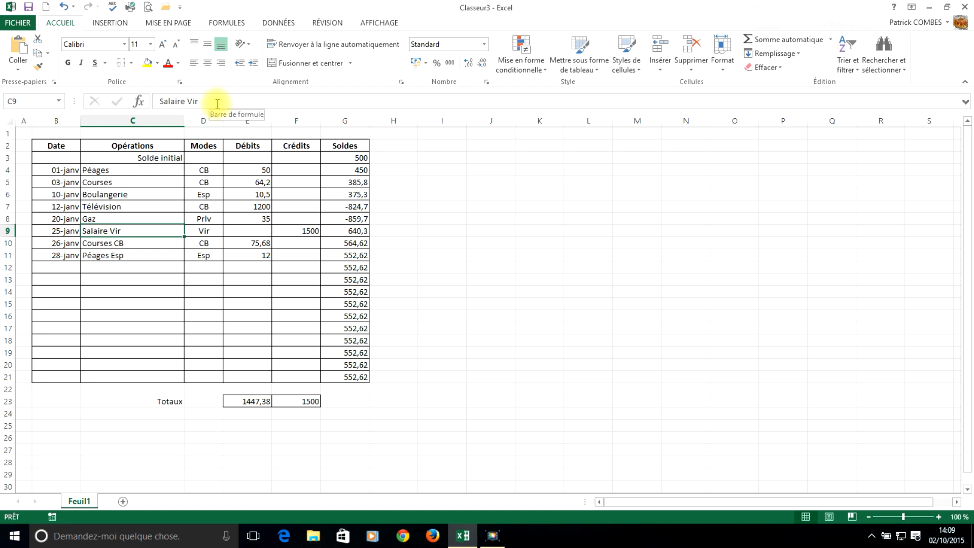
Strip the payment mode from the operation names in C9:C11, keeping Salaire, Courses and Péages.
{"action": "left_click", "coordinate": [217, 101]}
{"action": "key", "text": "BackSpace"}
{"action": "key", "text": "BackSpace"}
{"action": "key", "text": "Return"}
{"action": "left_click", "coordinate": [213, 102]}
{"action": "key", "text": "BackSpace"}
{"action": "key", "text": "BackSpace"}
{"action": "key", "text": "BackSpace"}
{"action": "key", "text": "Return"}
{"action": "left_click", "coordinate": [219, 102]}
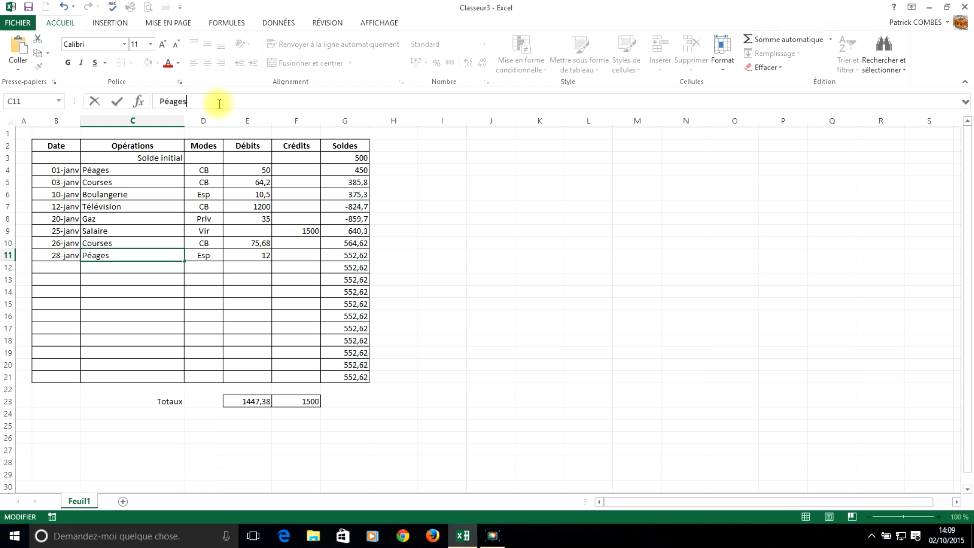
{"action": "key", "text": "Return"}
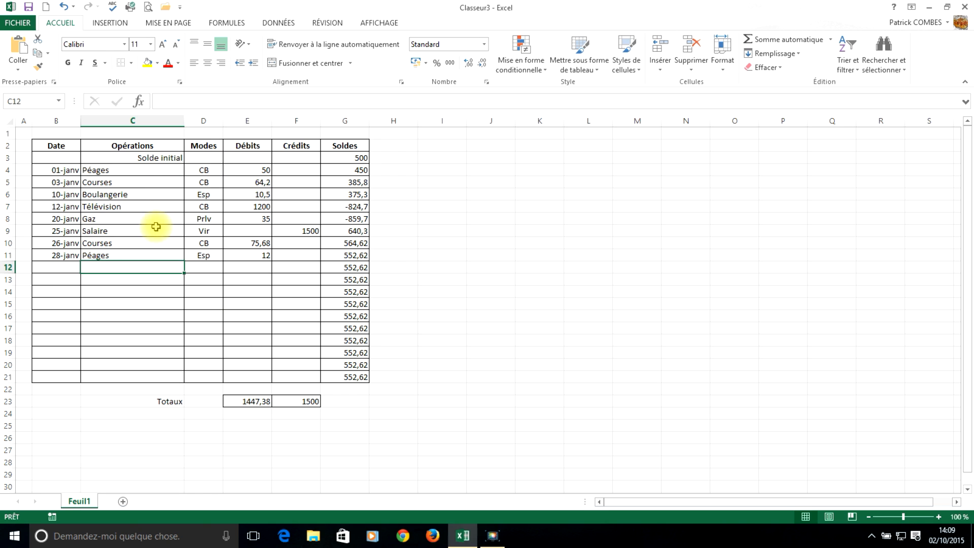
Insert an empty row above the 01-janv Péages operation, directly below the Solde initial row.
{"action": "left_click", "coordinate": [108, 183]}
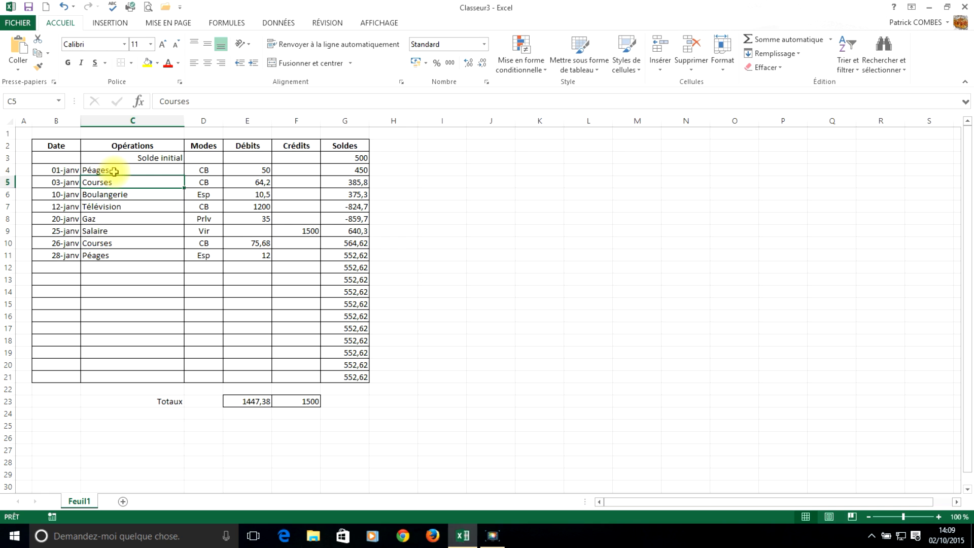
{"action": "left_click", "coordinate": [7, 169]}
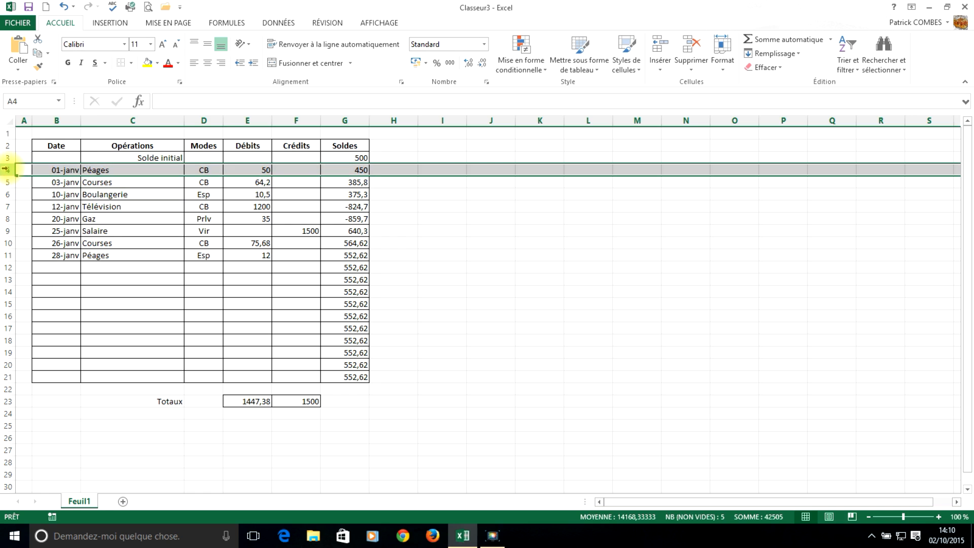
{"action": "right_click", "coordinate": [10, 171]}
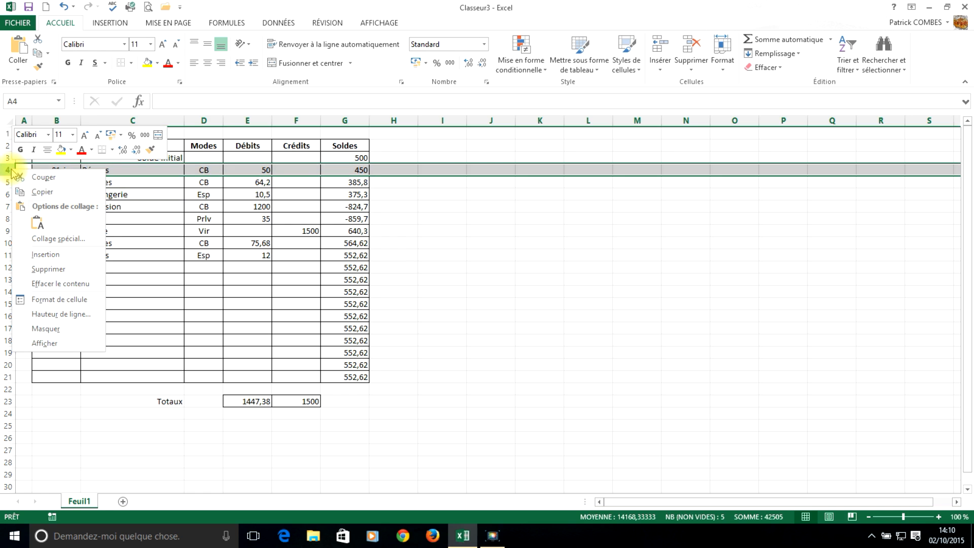
{"action": "left_click", "coordinate": [53, 256]}
{"action": "left_click", "coordinate": [102, 219]}
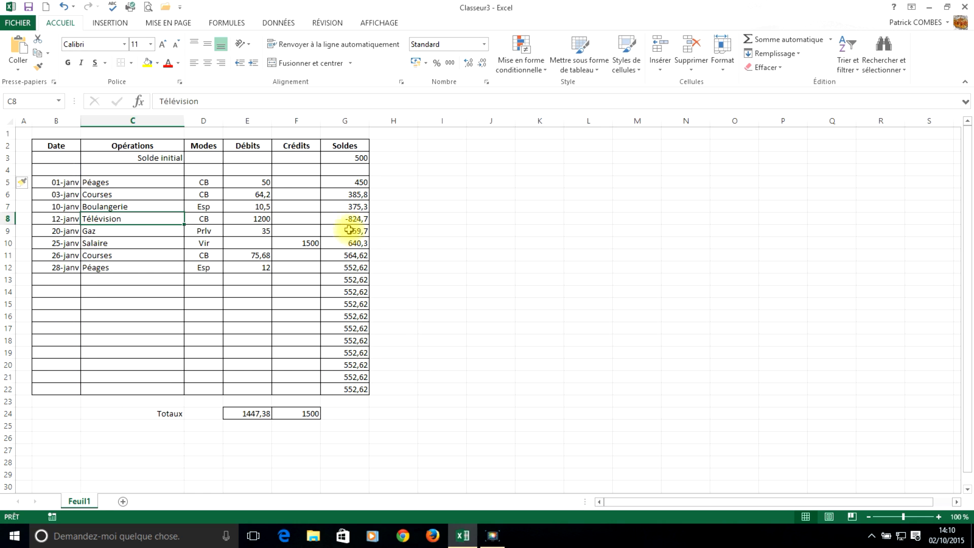
Apply a filter to the range B4:G22 so the empty row 4 holds the filter controls.
{"action": "left_click_drag", "start_coordinate": [55, 173], "coordinate": [337, 390]}
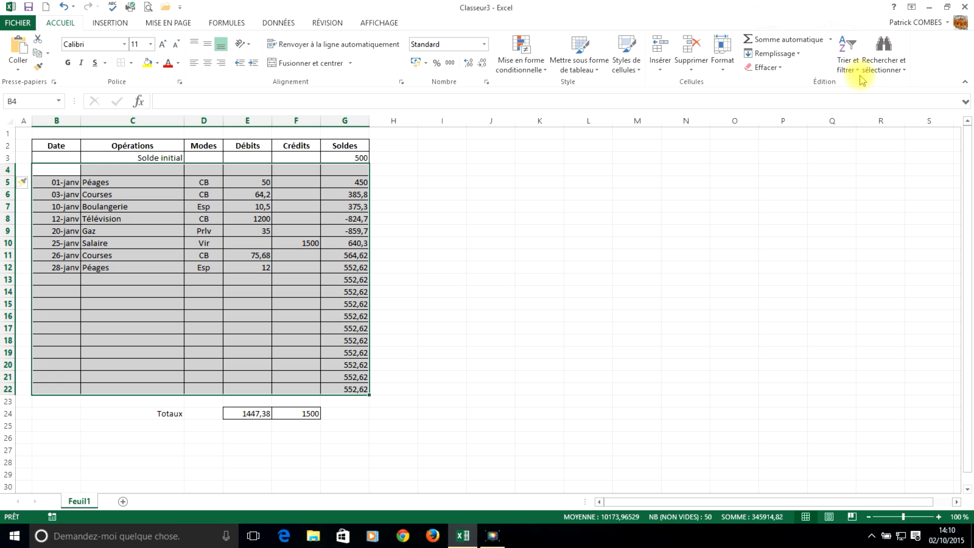
{"action": "left_click", "coordinate": [846, 64]}
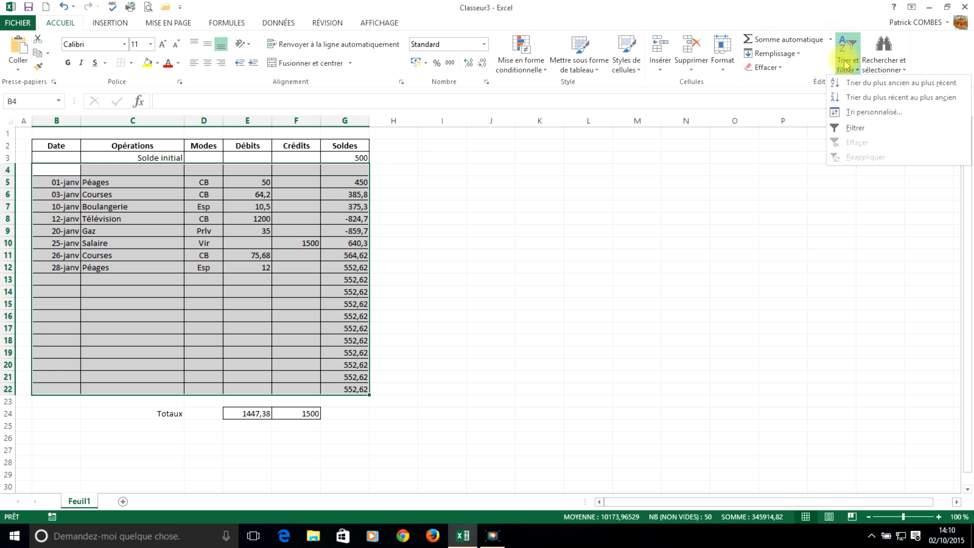
{"action": "left_click", "coordinate": [858, 131]}
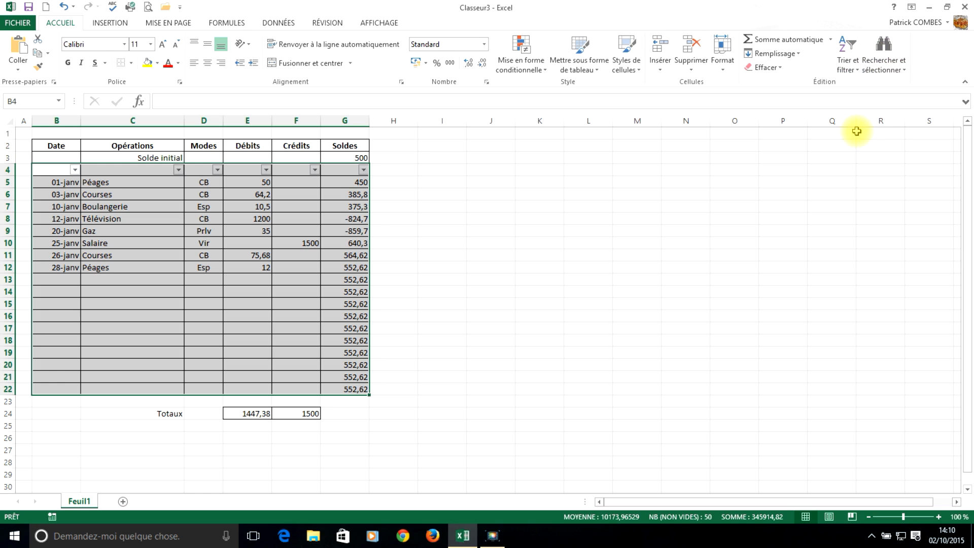
Filter the Modes column to show only the CB operations.
{"action": "left_click", "coordinate": [386, 175]}
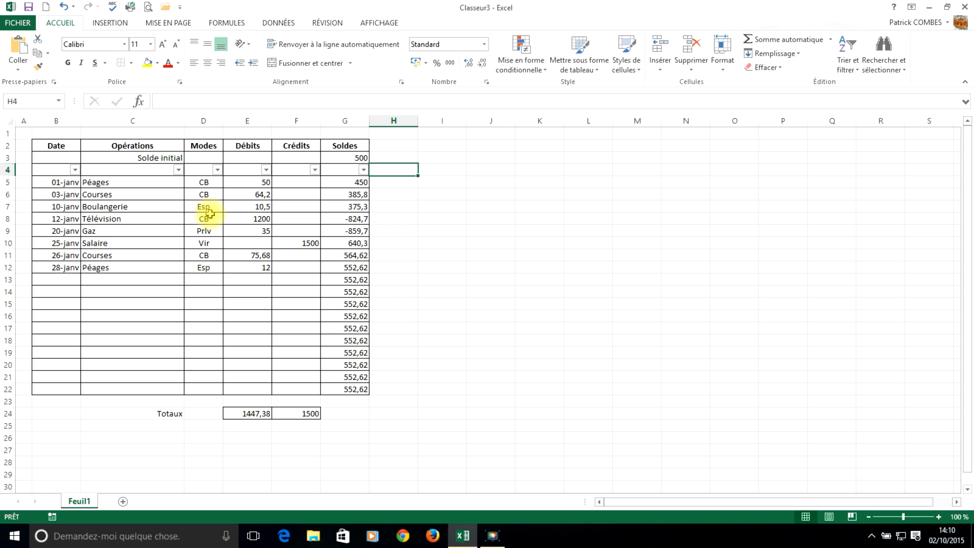
{"action": "left_click", "coordinate": [219, 170]}
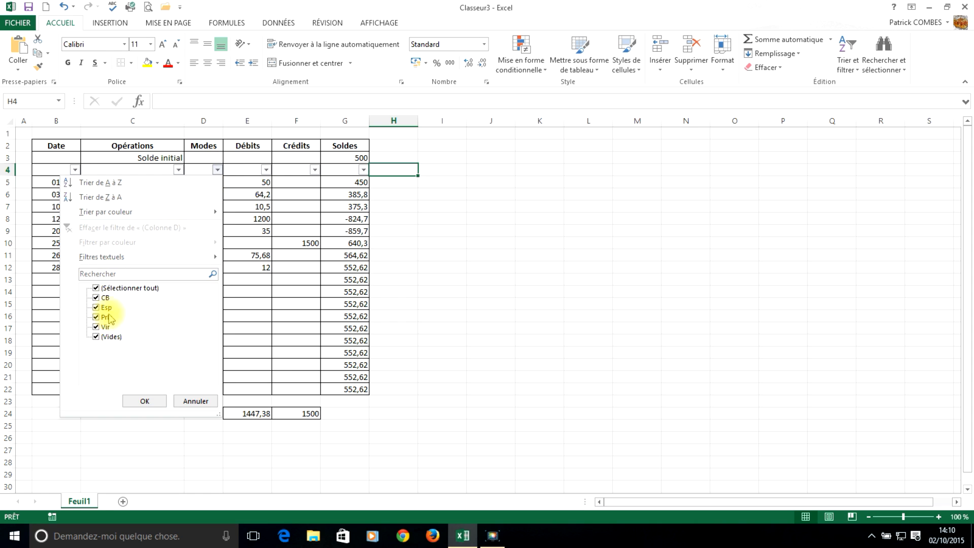
{"action": "left_click", "coordinate": [96, 288]}
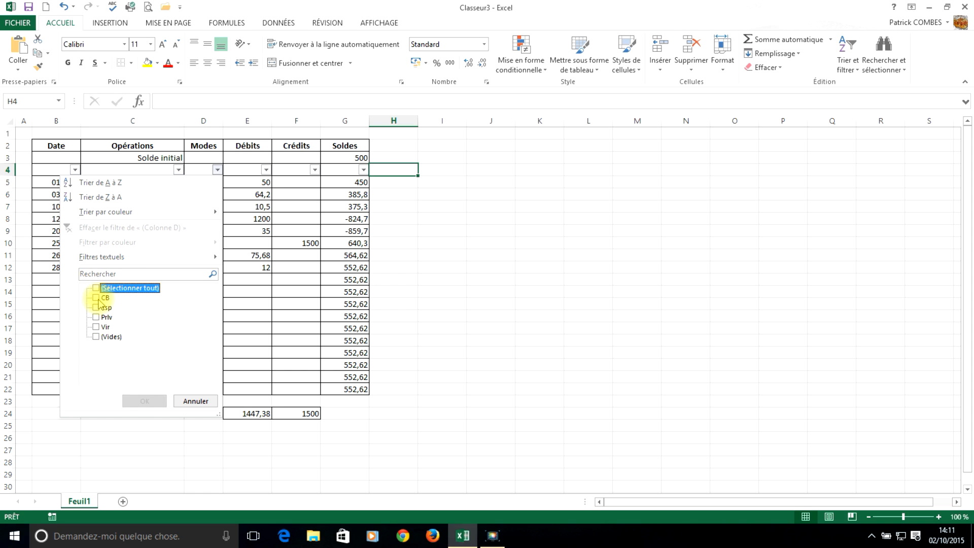
{"action": "left_click", "coordinate": [96, 298]}
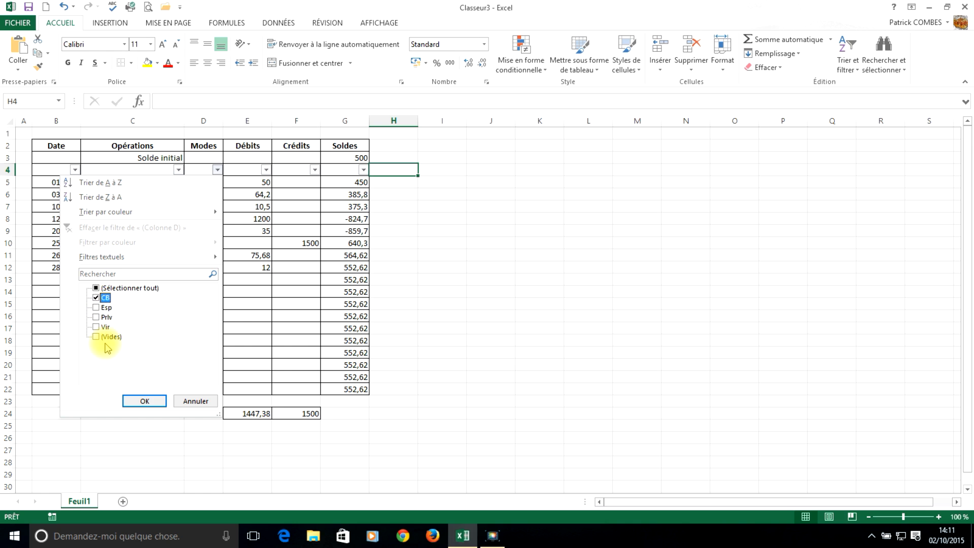
{"action": "left_click", "coordinate": [145, 401]}
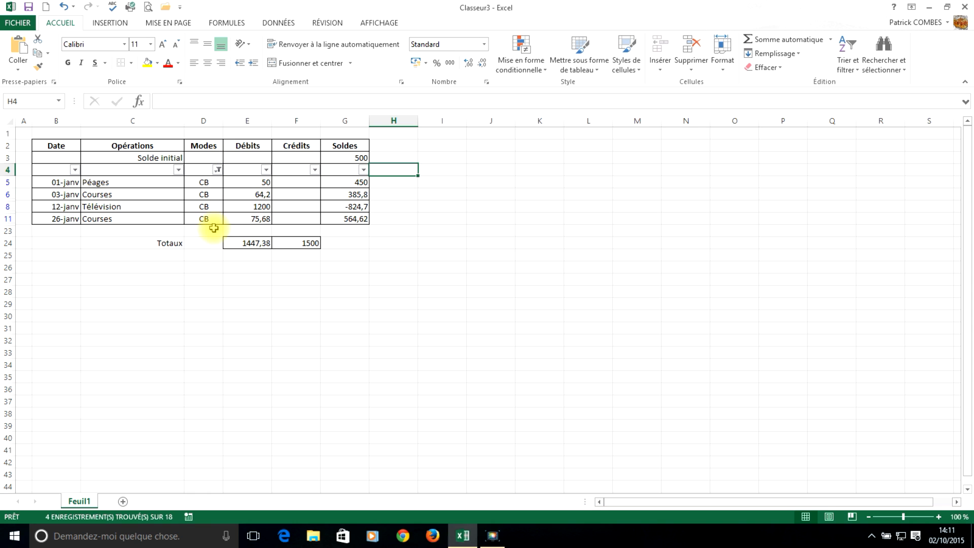
Narrow the filtered rows to the Courses entries in the Opérations column.
{"action": "left_click", "coordinate": [178, 170]}
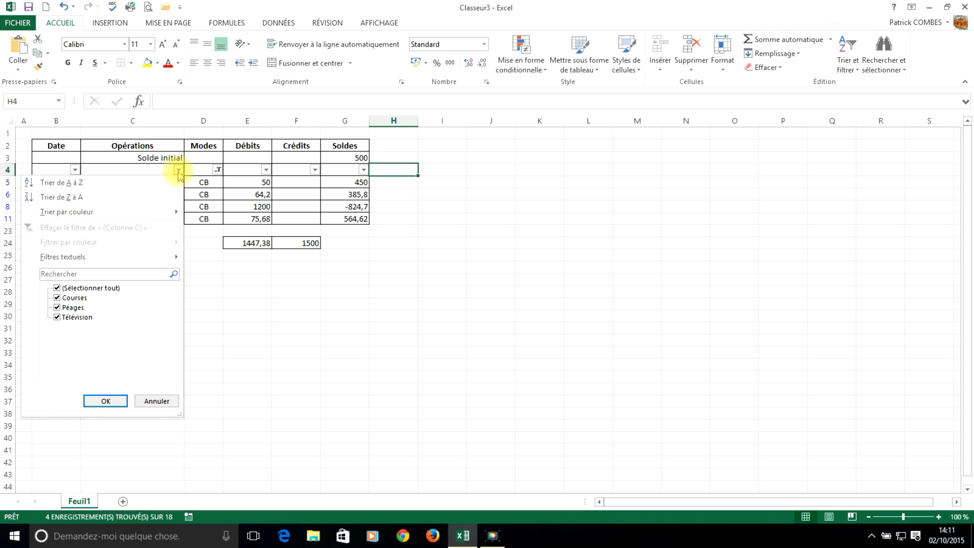
{"action": "left_click", "coordinate": [57, 289]}
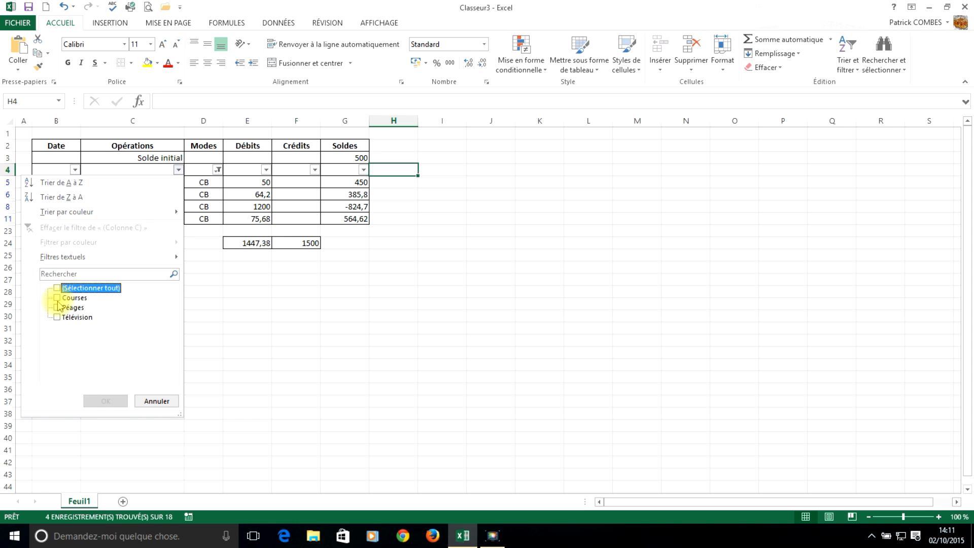
{"action": "left_click", "coordinate": [56, 298]}
{"action": "left_click", "coordinate": [99, 401]}
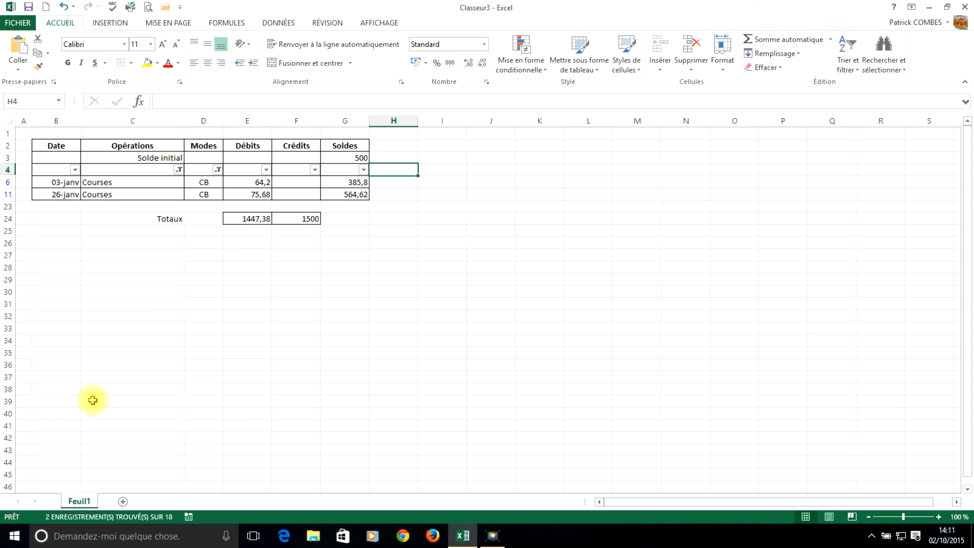
{"action": "left_click", "coordinate": [136, 302]}
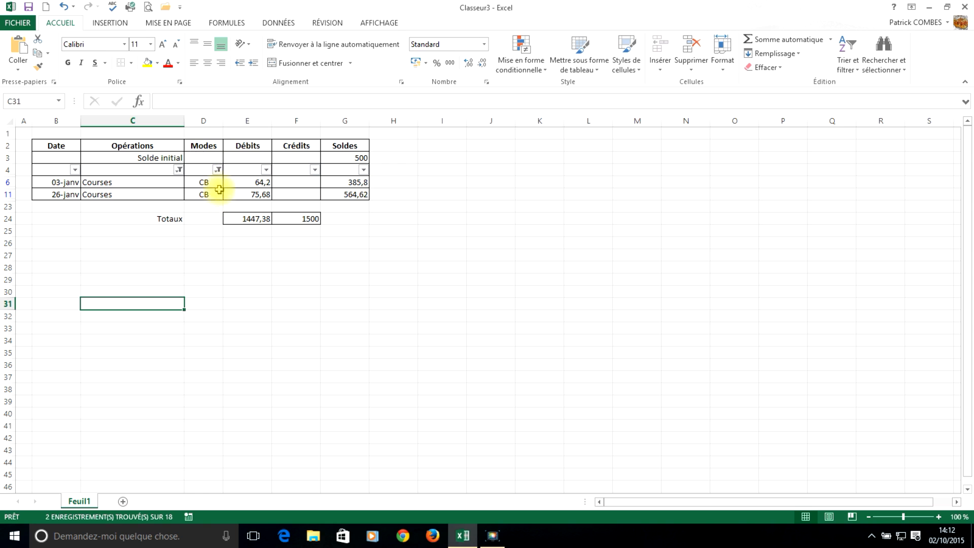
Reselect all values in the Opérations filter and in the Modes filter to show every operation again.
{"action": "left_click", "coordinate": [218, 171]}
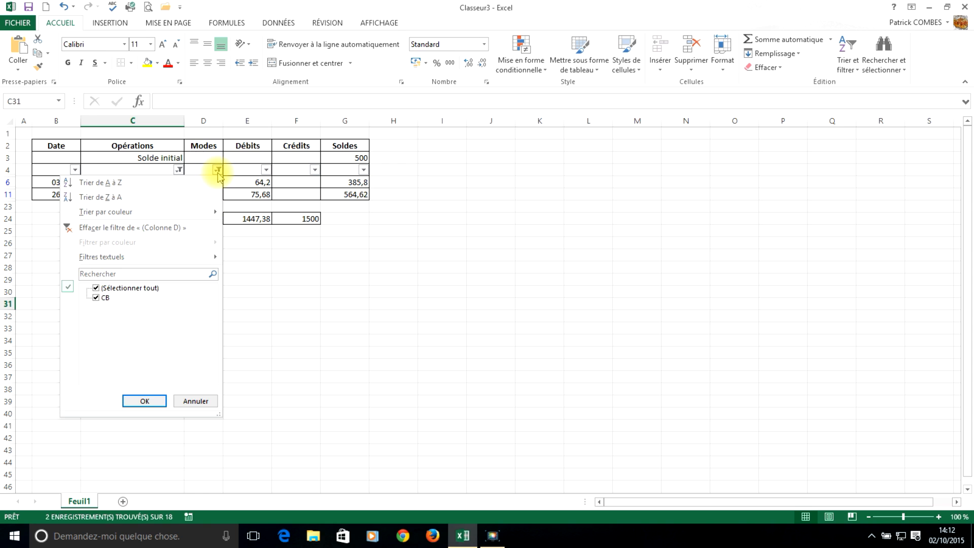
{"action": "left_click", "coordinate": [248, 242]}
{"action": "left_click", "coordinate": [179, 169]}
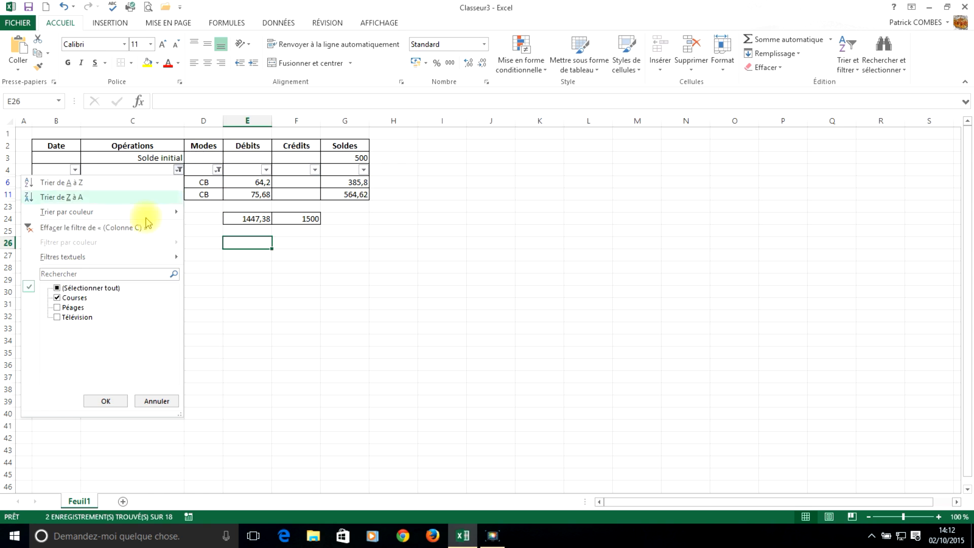
{"action": "left_click", "coordinate": [57, 289]}
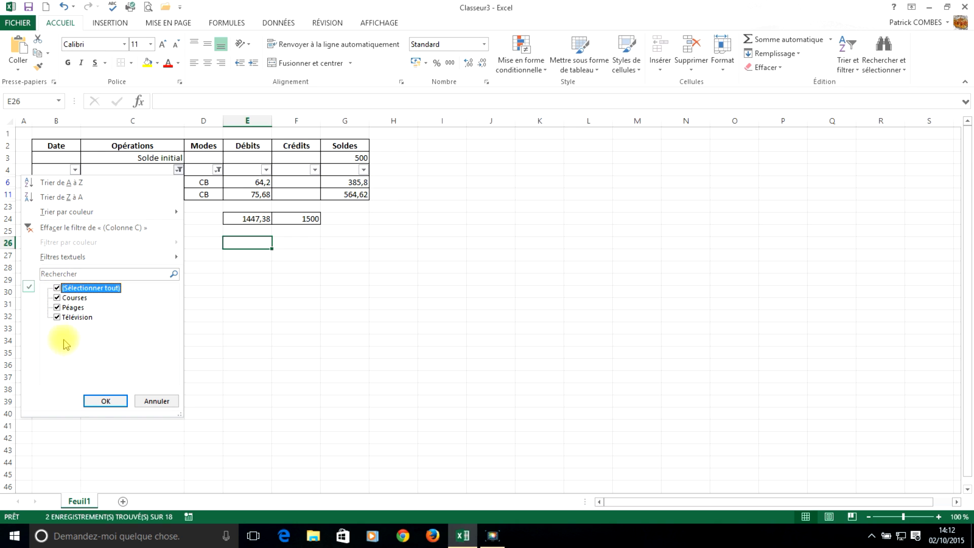
{"action": "left_click", "coordinate": [104, 402]}
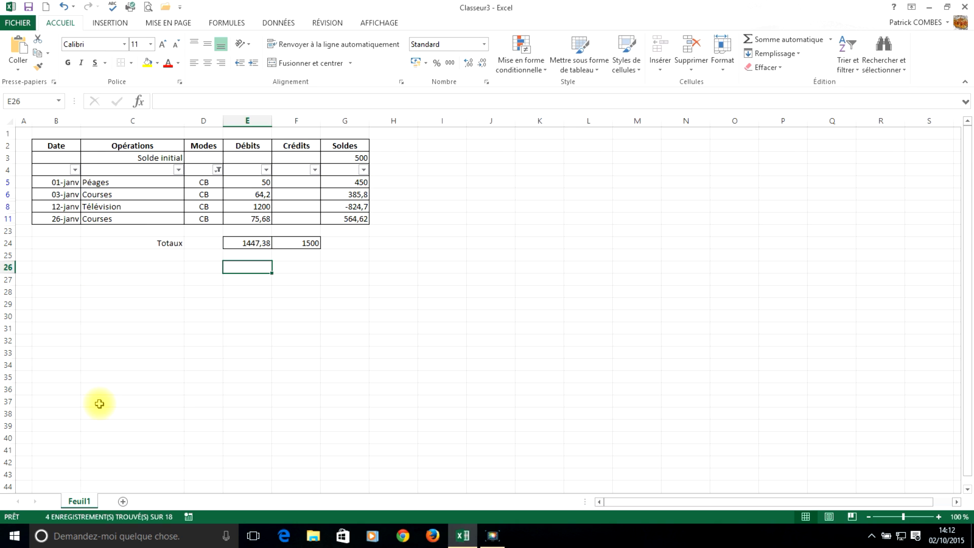
{"action": "left_click", "coordinate": [219, 171]}
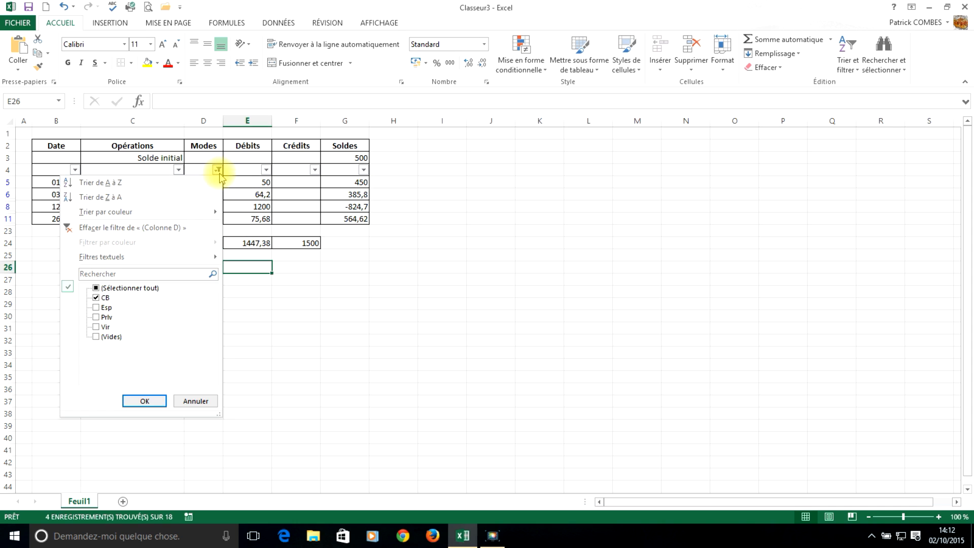
{"action": "left_click", "coordinate": [97, 288]}
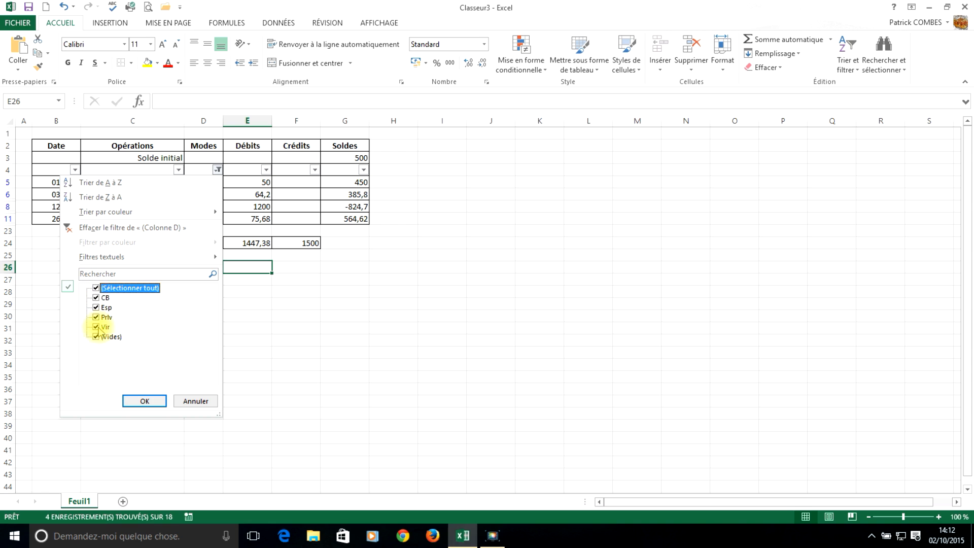
{"action": "left_click", "coordinate": [136, 402]}
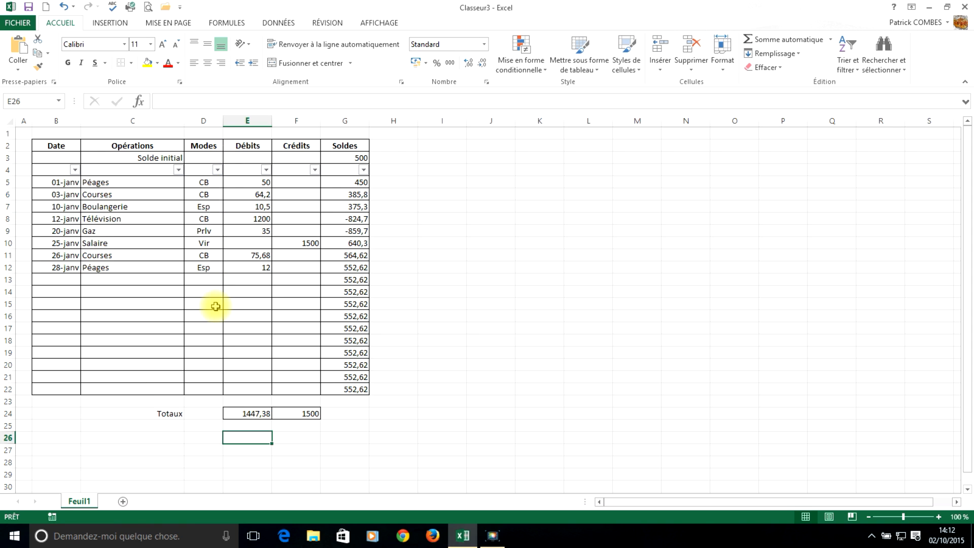